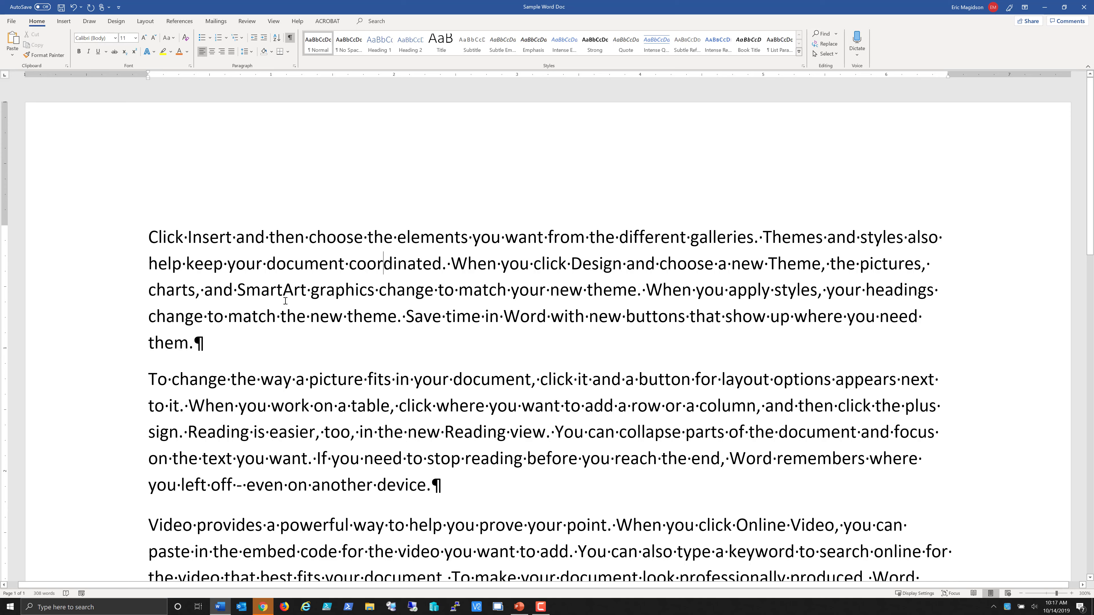
Apply the blue theme font color to the entire first paragraph and undo the color change.
triple_click(168, 236)
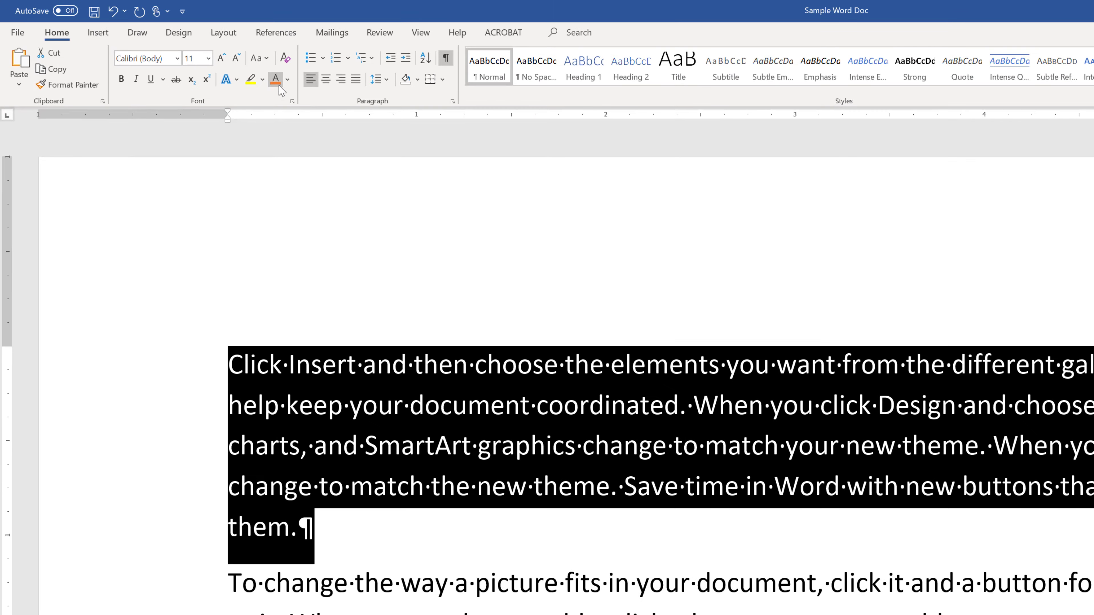
left_click(287, 79)
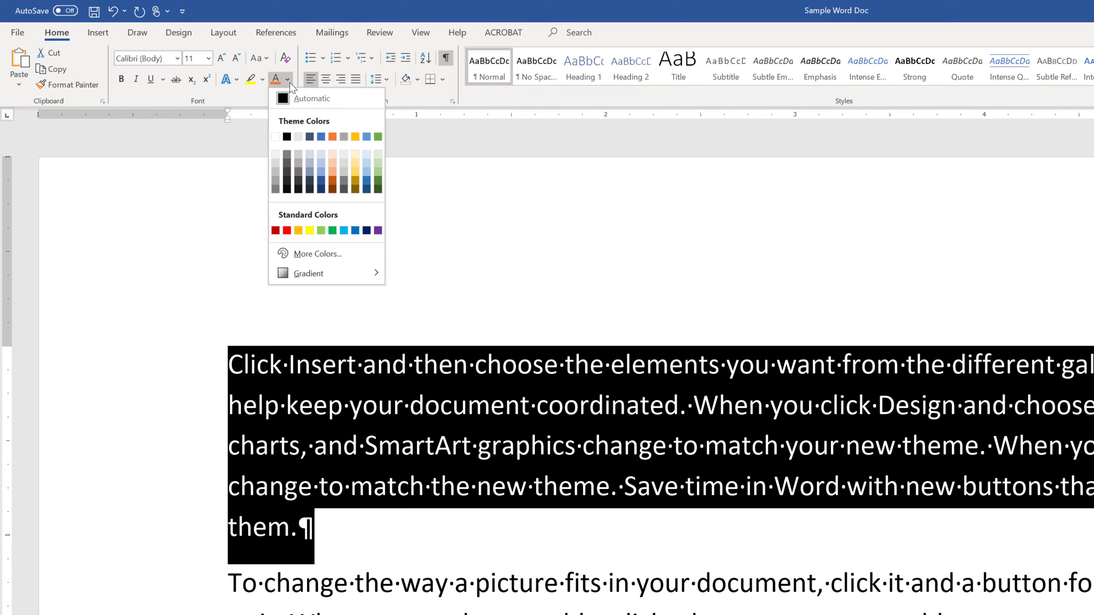
left_click(320, 137)
left_click(487, 364)
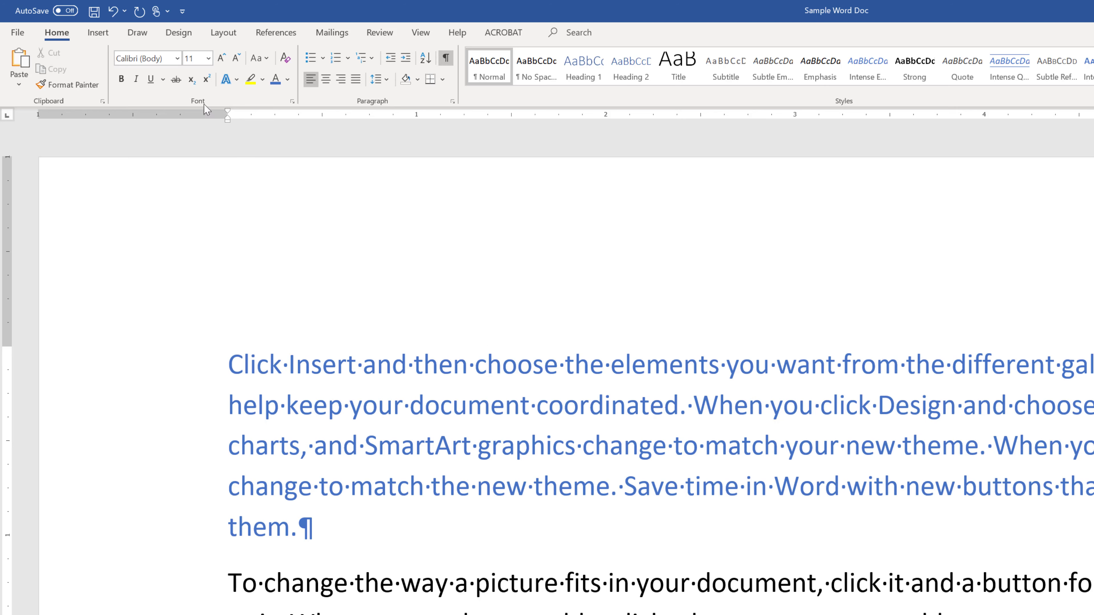
left_click(113, 10)
left_click(375, 283)
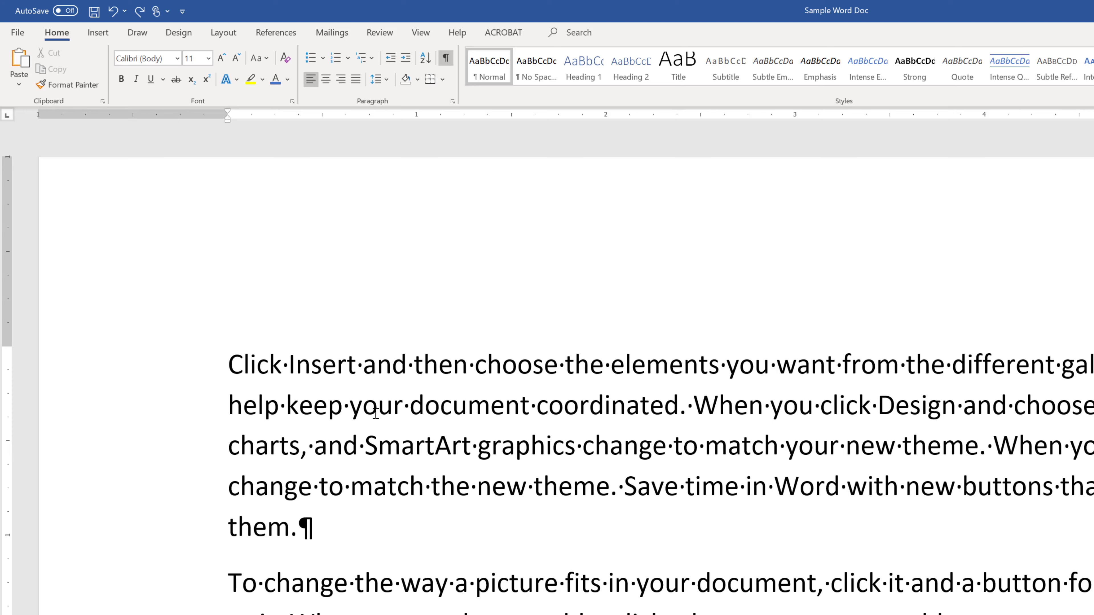
Apply bold to the word "Insert" in the first sentence and remove it again.
double_click(331, 373)
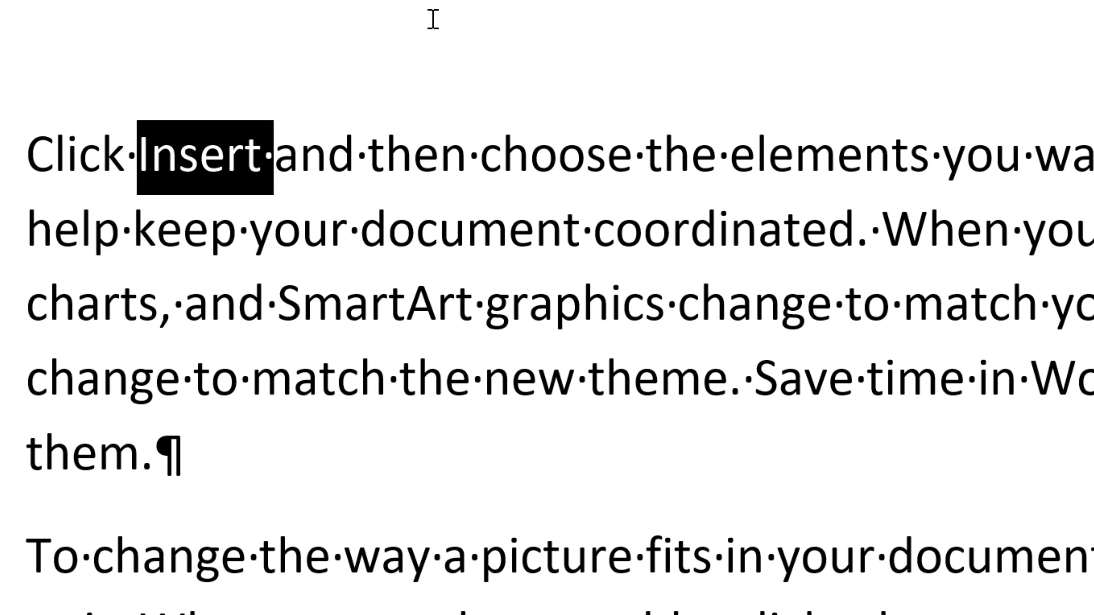
left_click(252, 157)
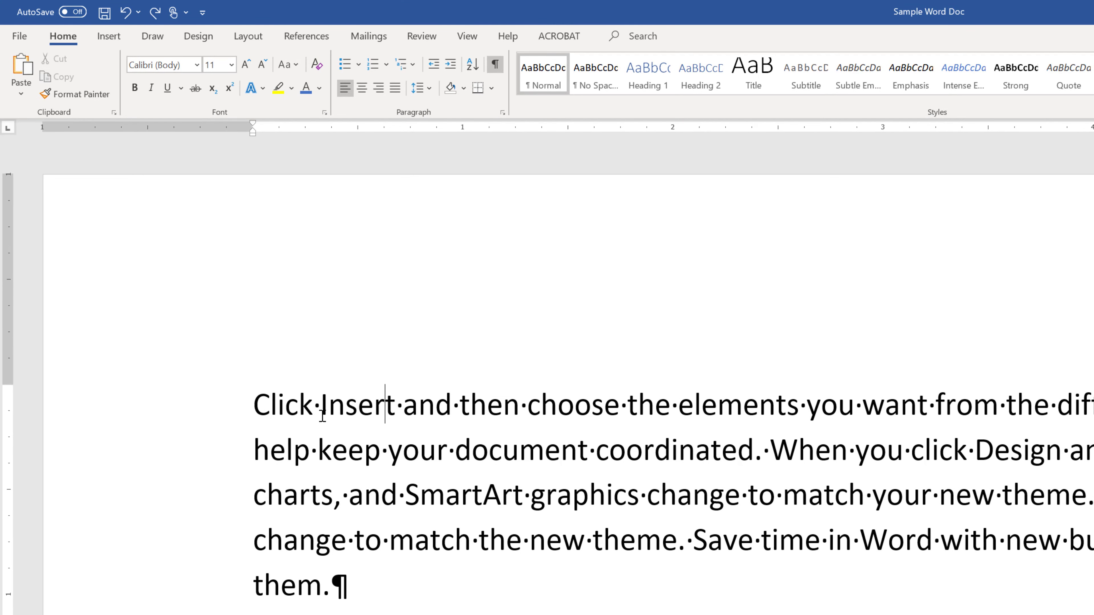
double_click(357, 405)
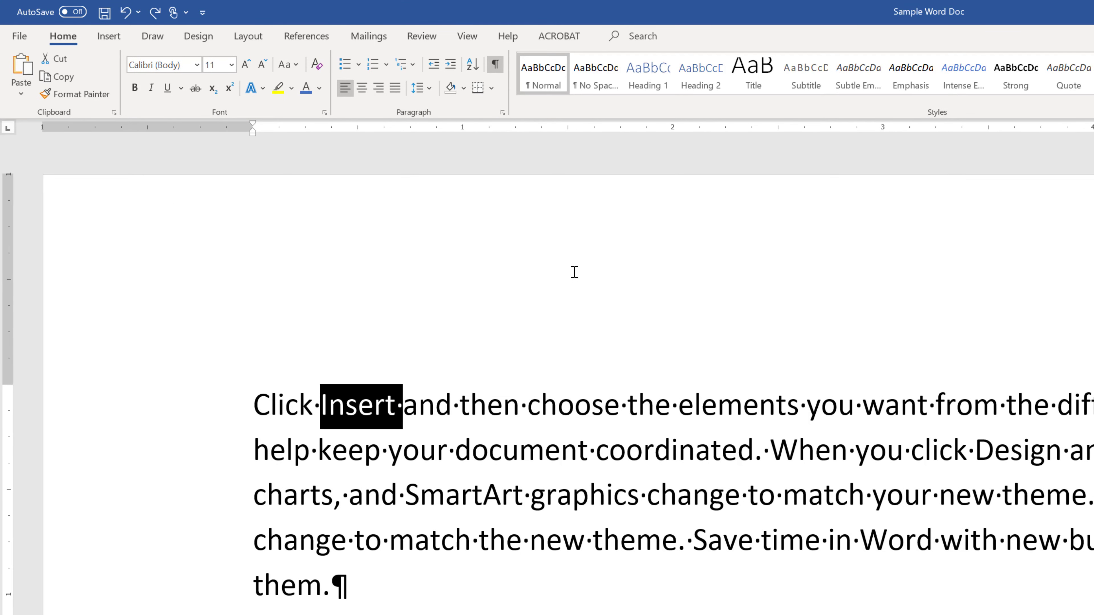
key("ctrl+b")
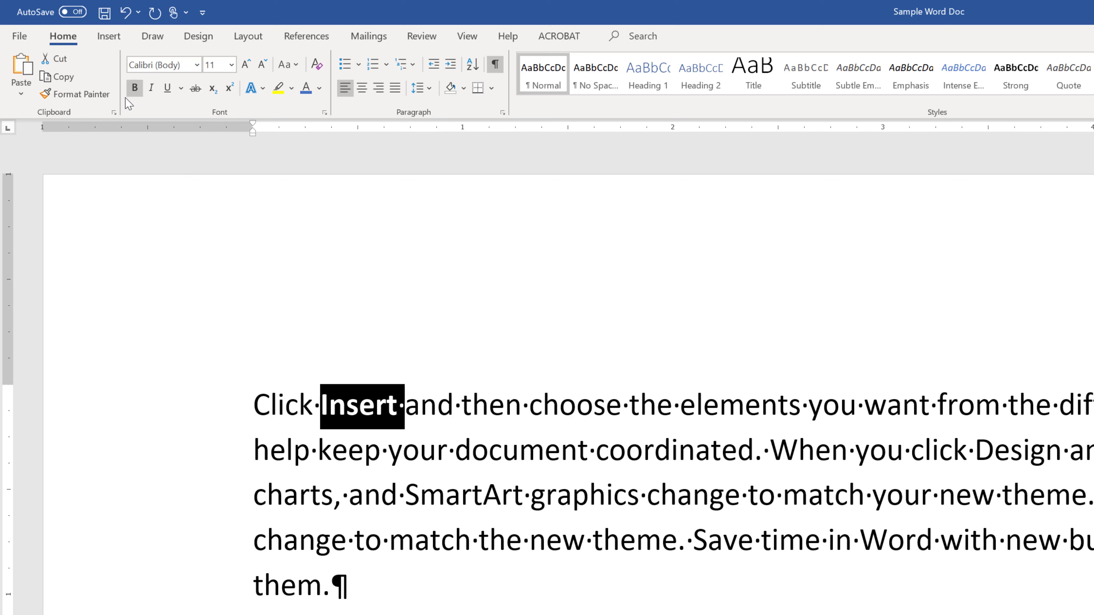
left_click(136, 94)
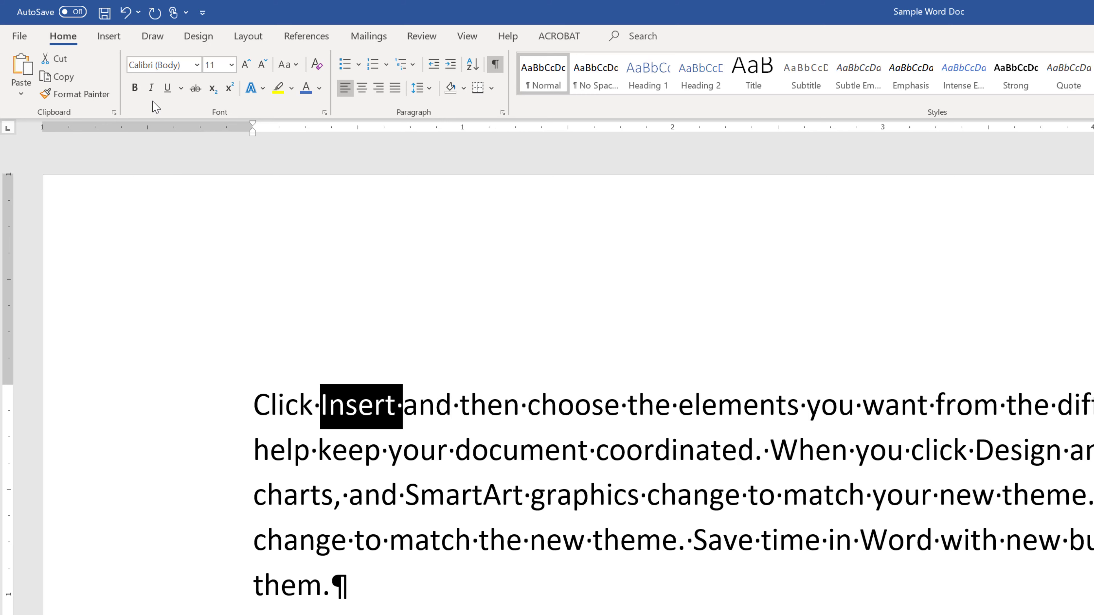
Try italic and underline one after the other on the word "Insert", removing each again.
key("ctrl+i")
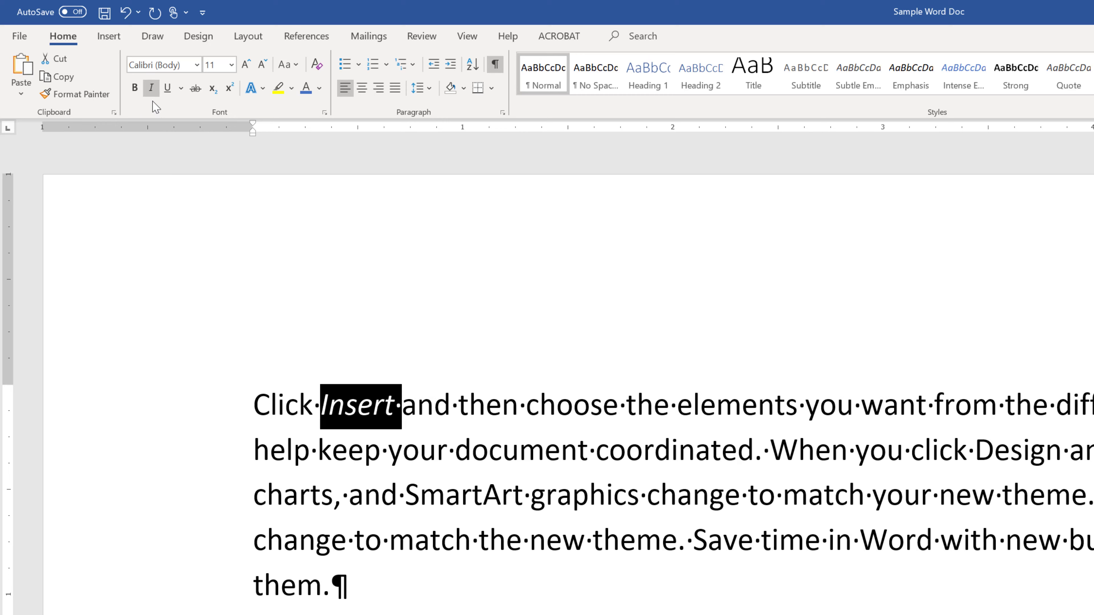
key("ctrl+i")
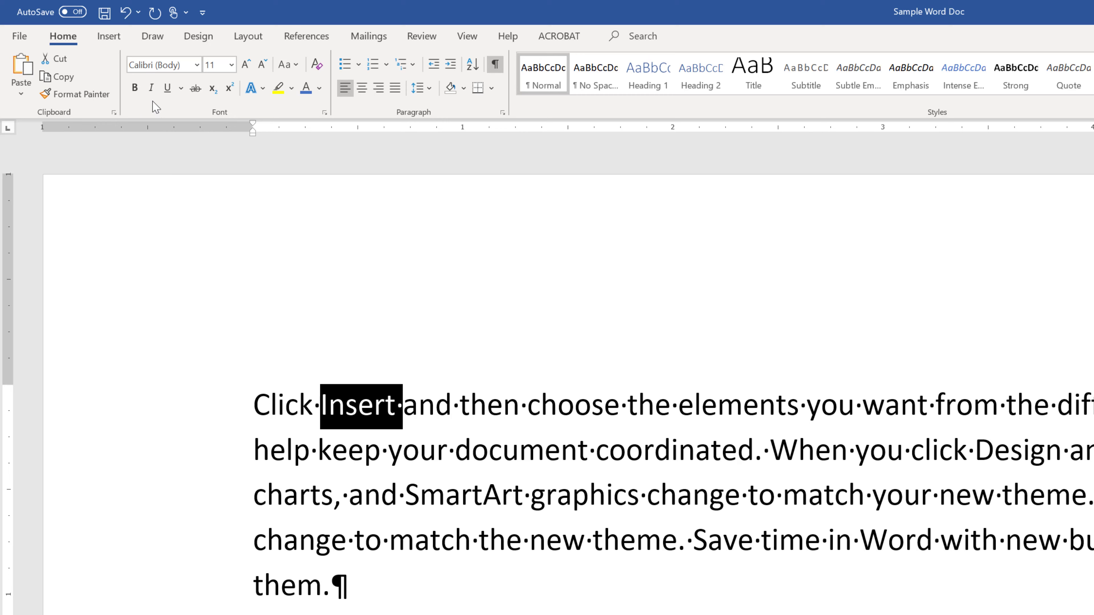
key("ctrl+u")
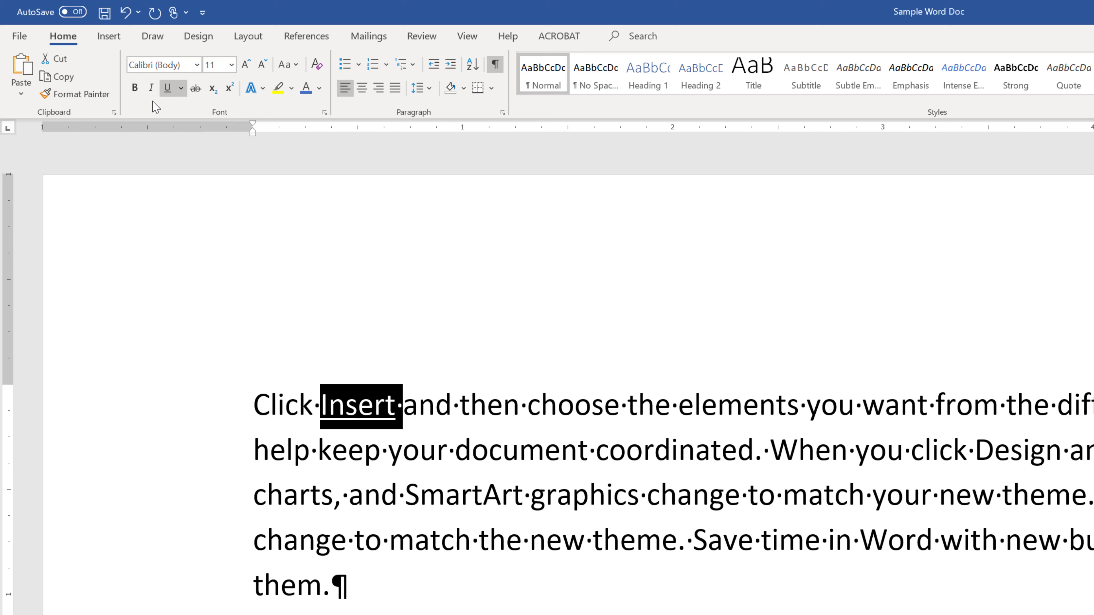
key("ctrl+u")
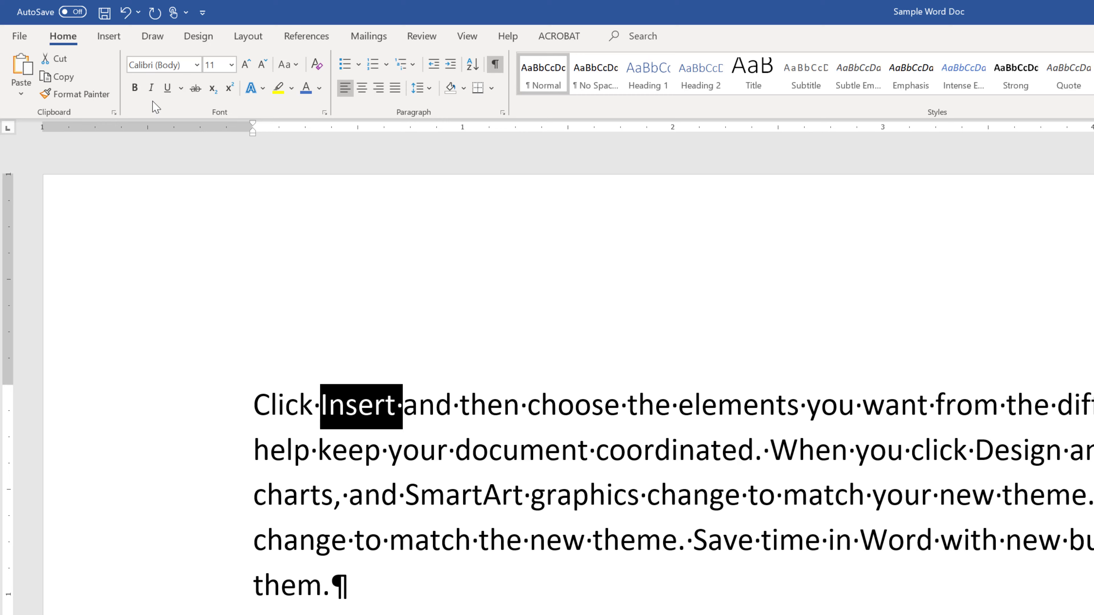
Apply strikethrough to the word "Insert", remove it again and deselect the word.
left_click(198, 87)
left_click(194, 88)
left_click(435, 413)
Insert the text "H2O", with a capital letter O, before the word "then" in the first sentence.
left_click(459, 407)
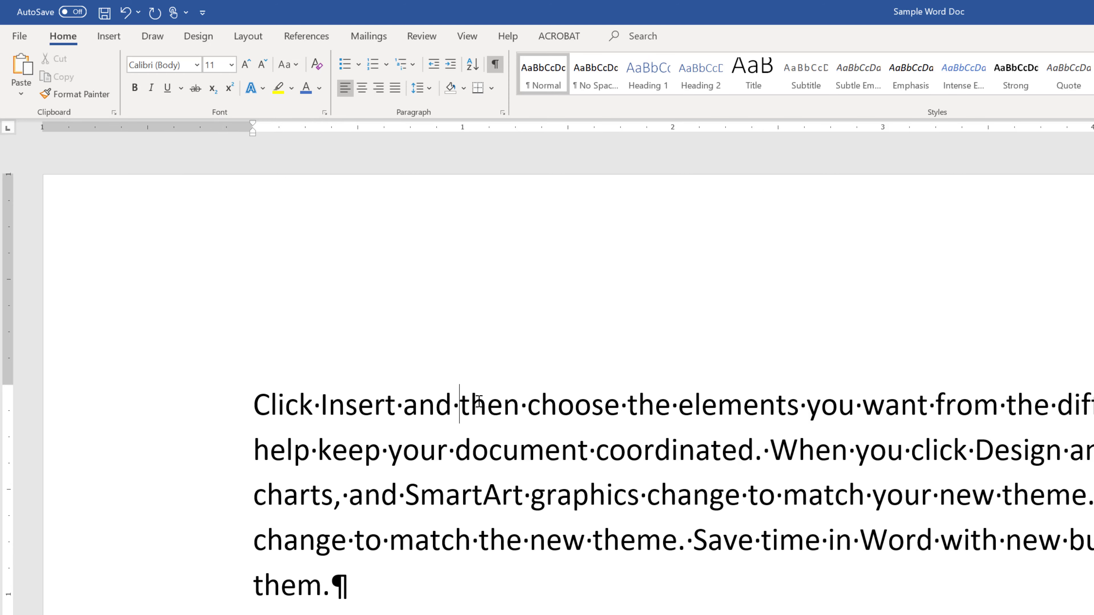
type("H2")
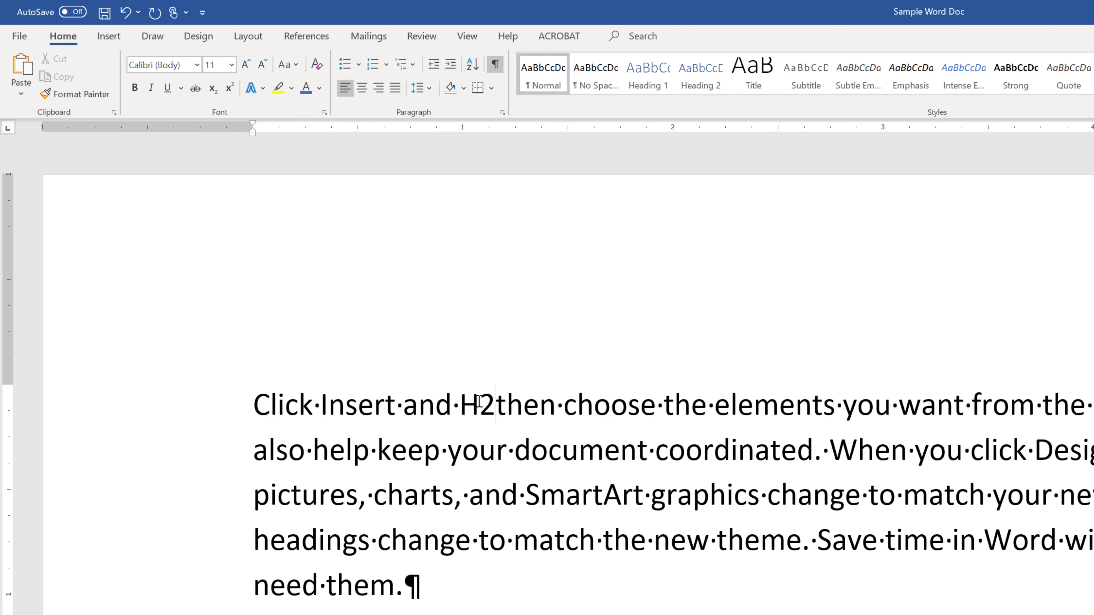
type("0")
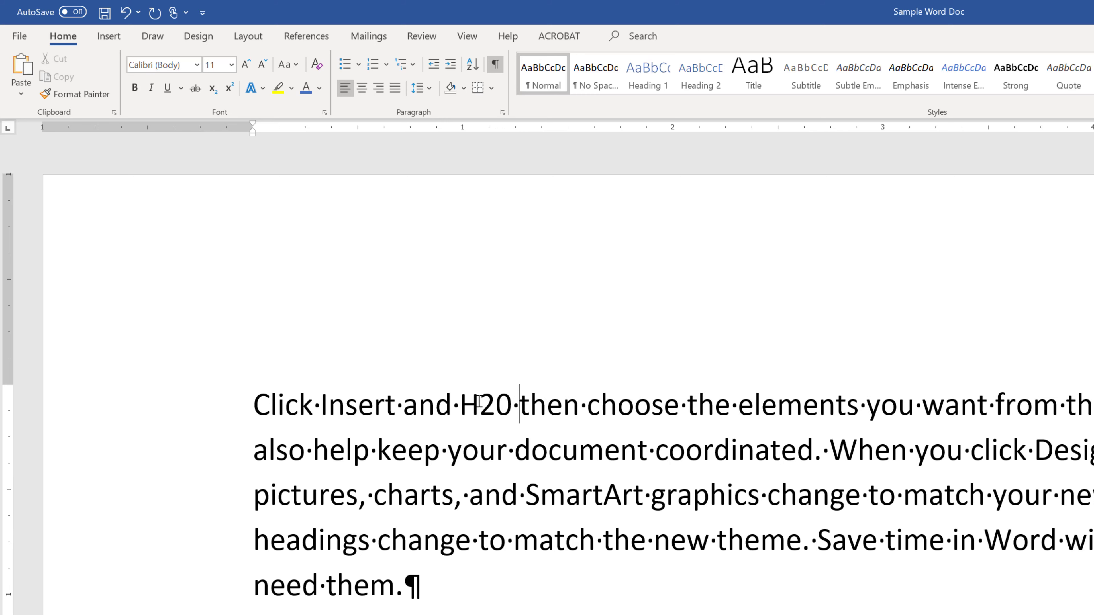
key("BackSpace")
key("BackSpace")
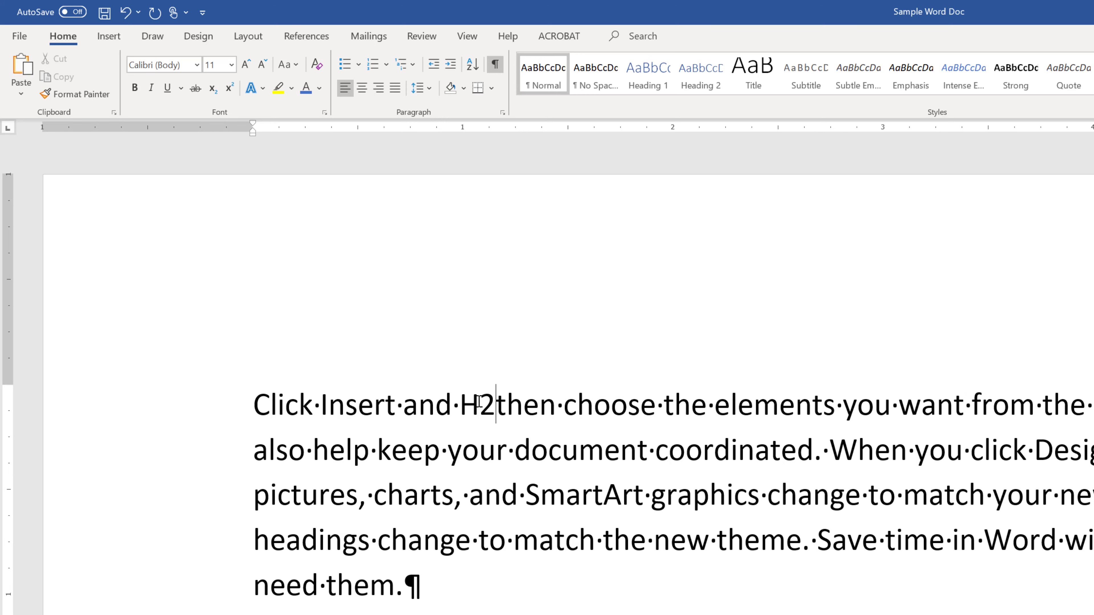
type("O")
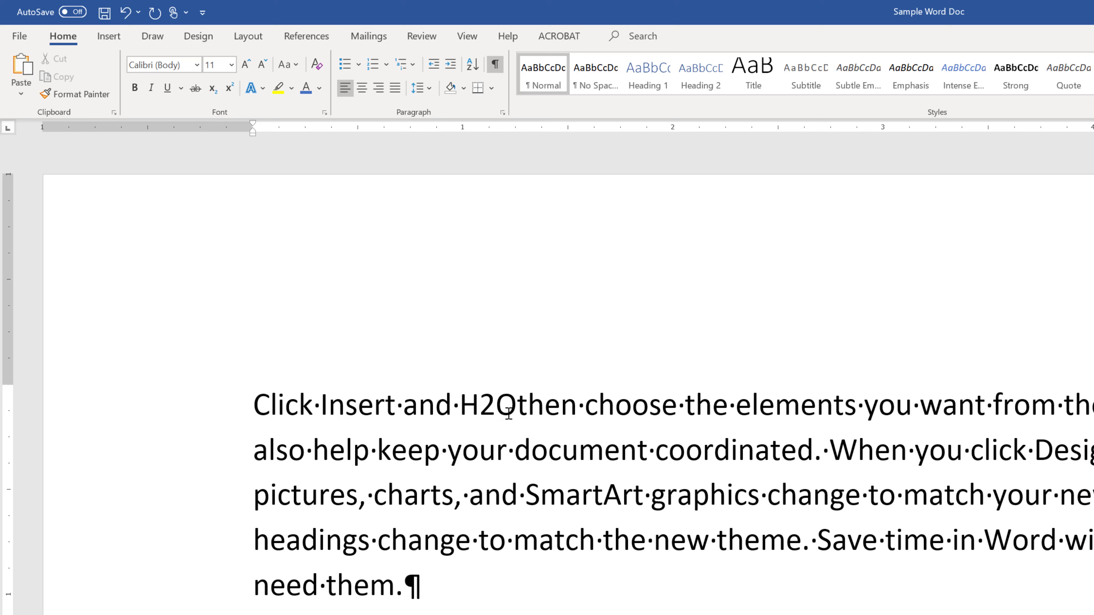
Format the 2 in "H2O" as subscript, switch it to superscript, and add a space before "then".
left_click_drag(495, 405, 479, 404)
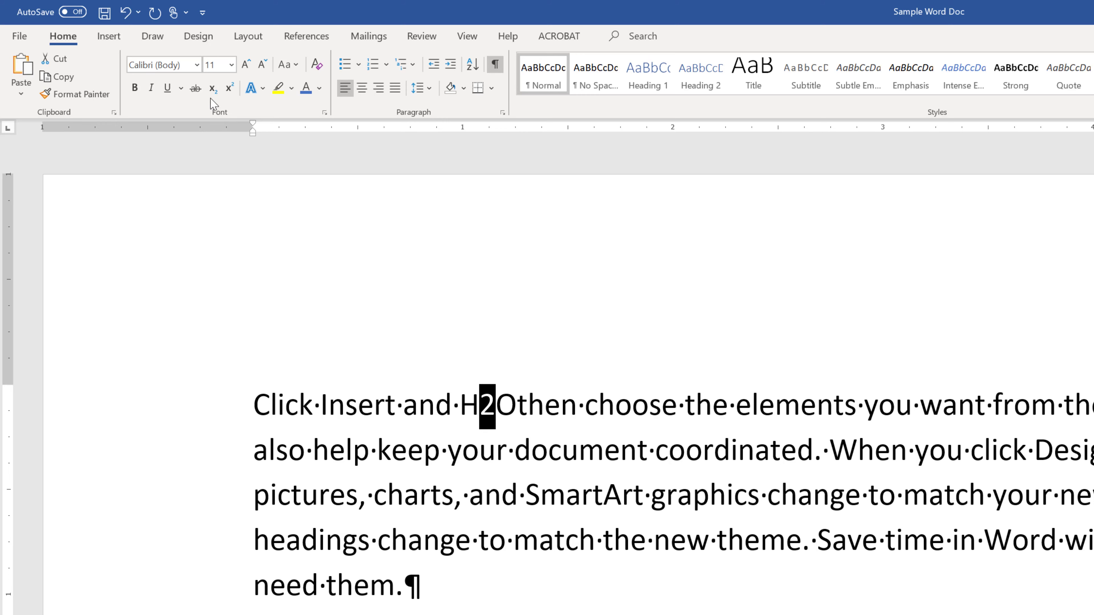
left_click(212, 89)
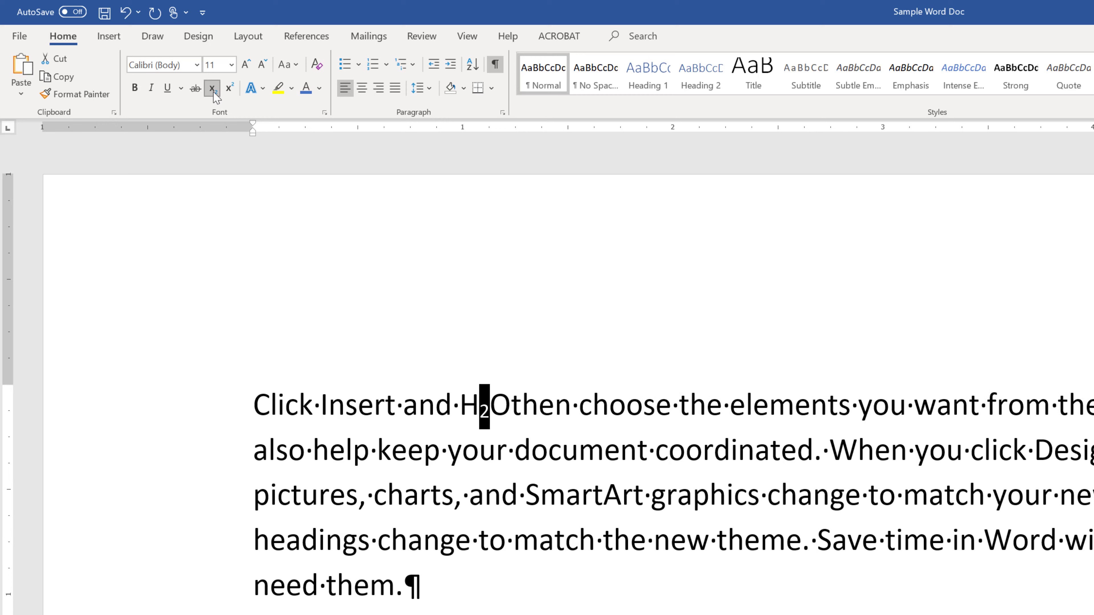
left_click(229, 88)
left_click(660, 324)
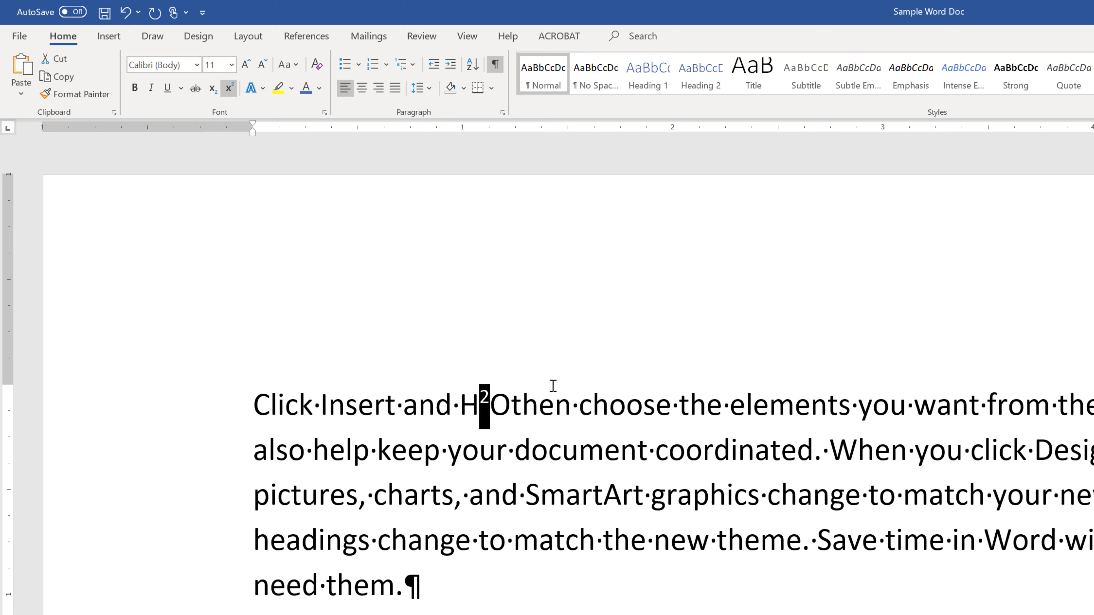
left_click(513, 405)
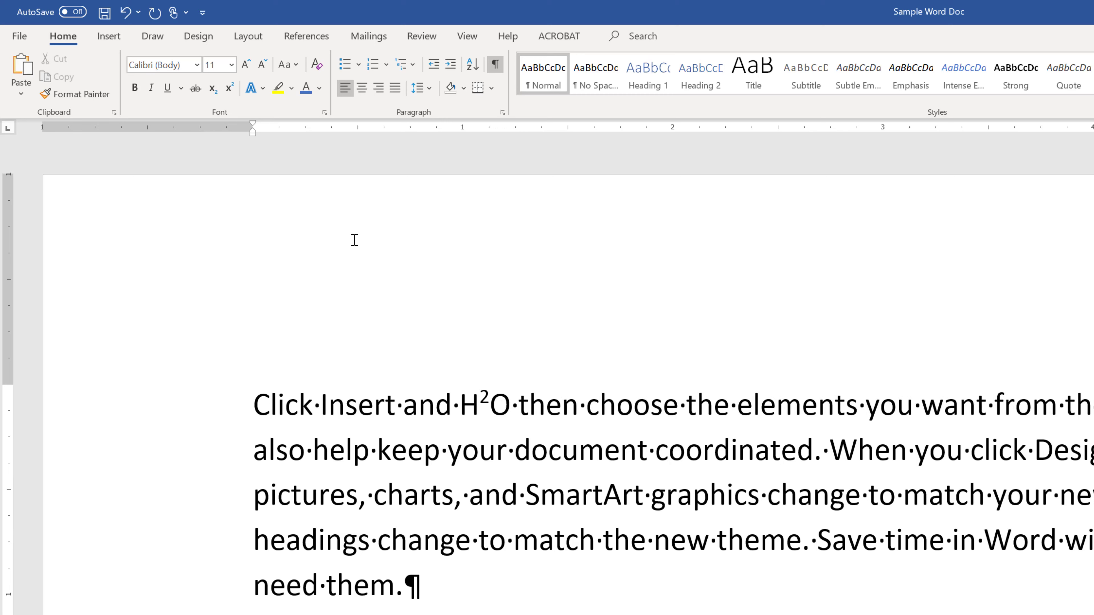
Select "choose the elements" in the first sentence and look through the text effects, including the outline and shadow options.
left_click(262, 90)
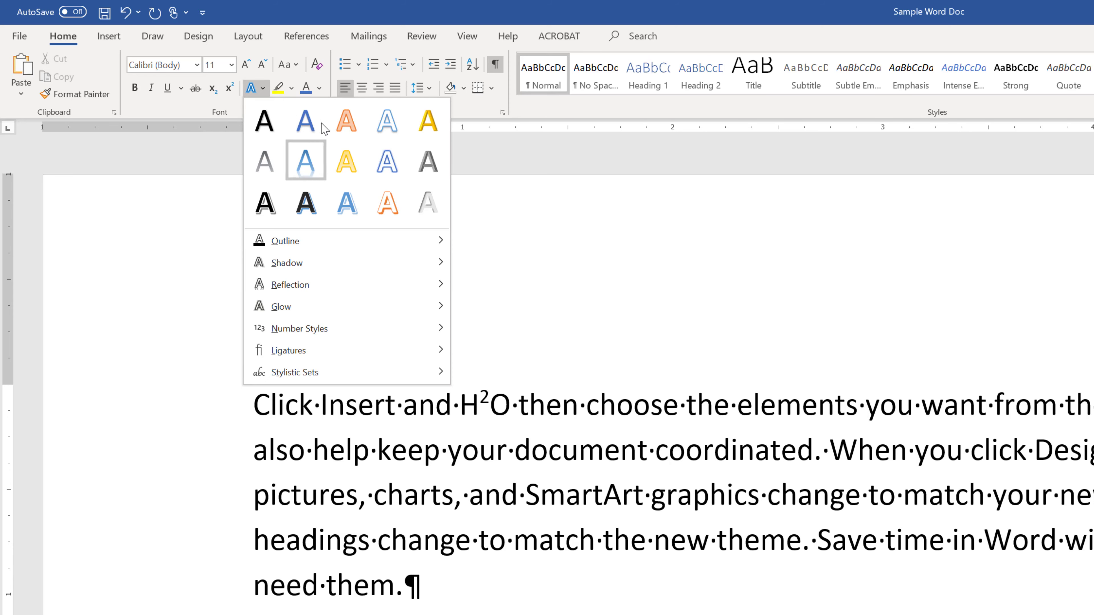
left_click(543, 412)
left_click_drag(587, 405, 865, 405)
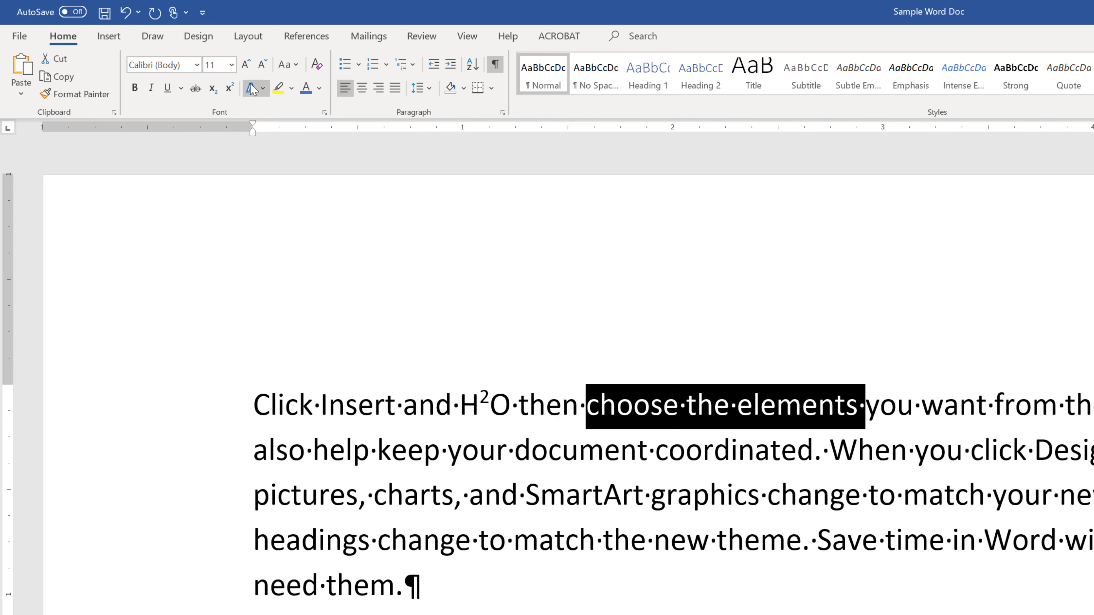
left_click(263, 88)
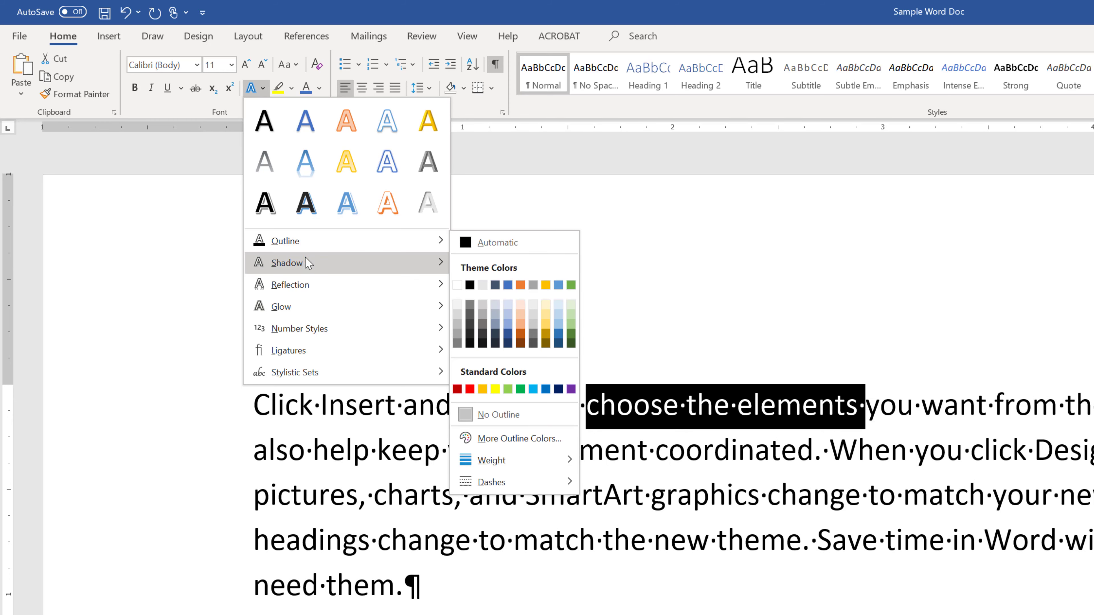
mouse_move(307, 263)
left_click(627, 230)
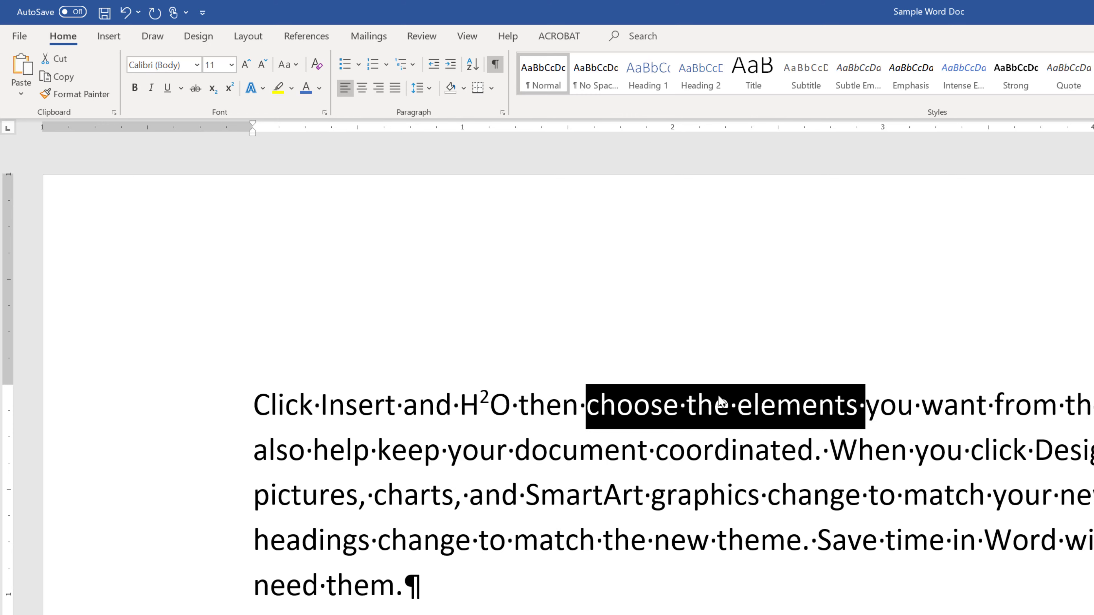
Highlight the selected words "choose the elements" in yellow and deselect them.
left_click(278, 89)
left_click(755, 321)
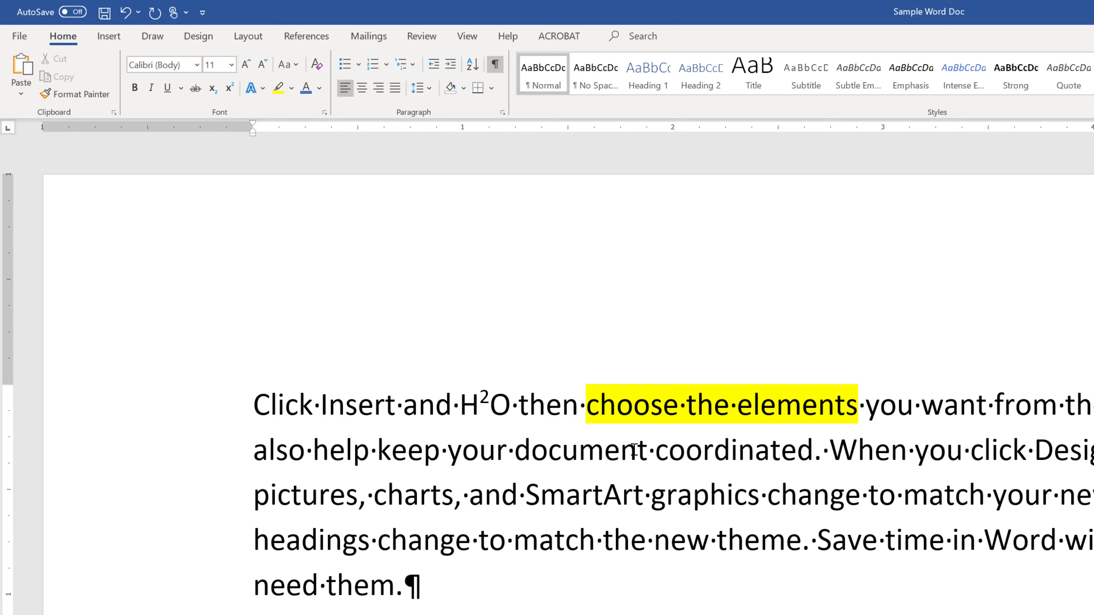
Select the word "help" in the second line, enlarge its font to 16 pt and shrink it back to 11 pt.
double_click(361, 452)
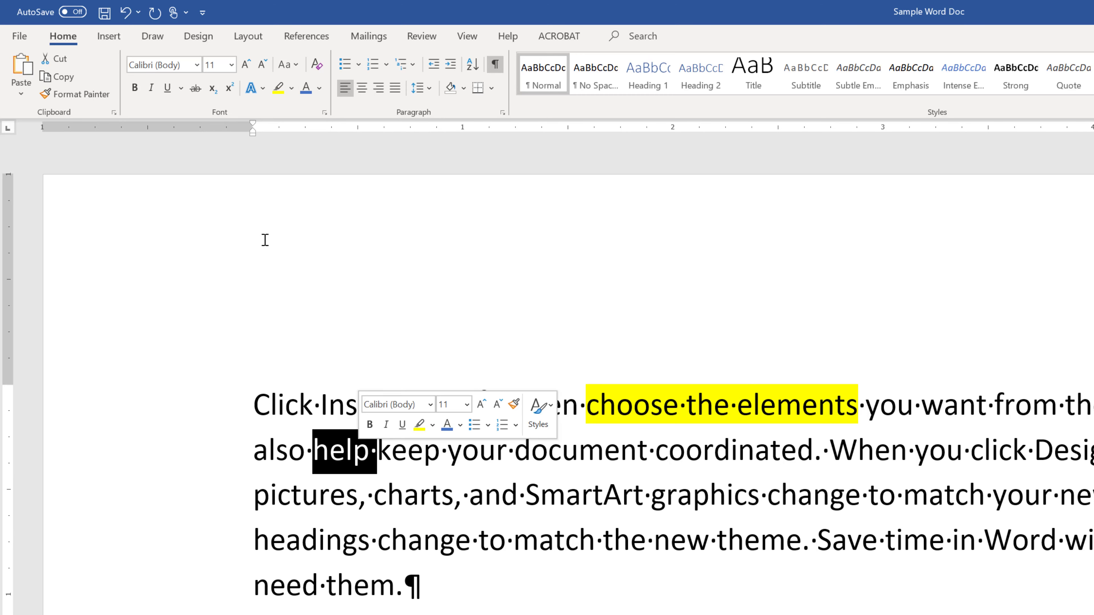
left_click(244, 66)
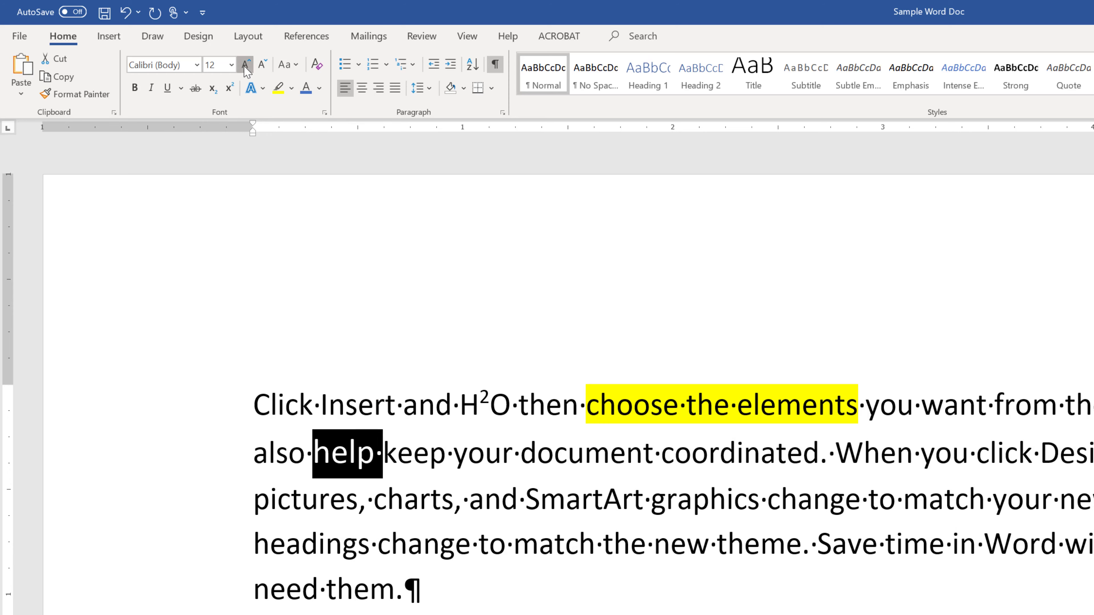
left_click(244, 66)
left_click(243, 65)
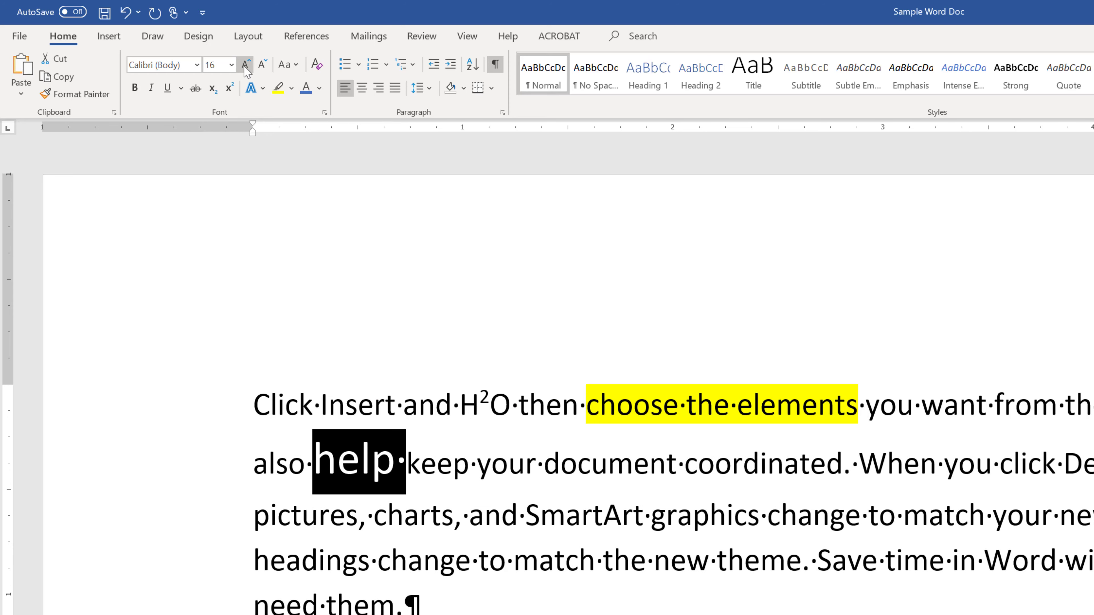
left_click(260, 64)
left_click(261, 65)
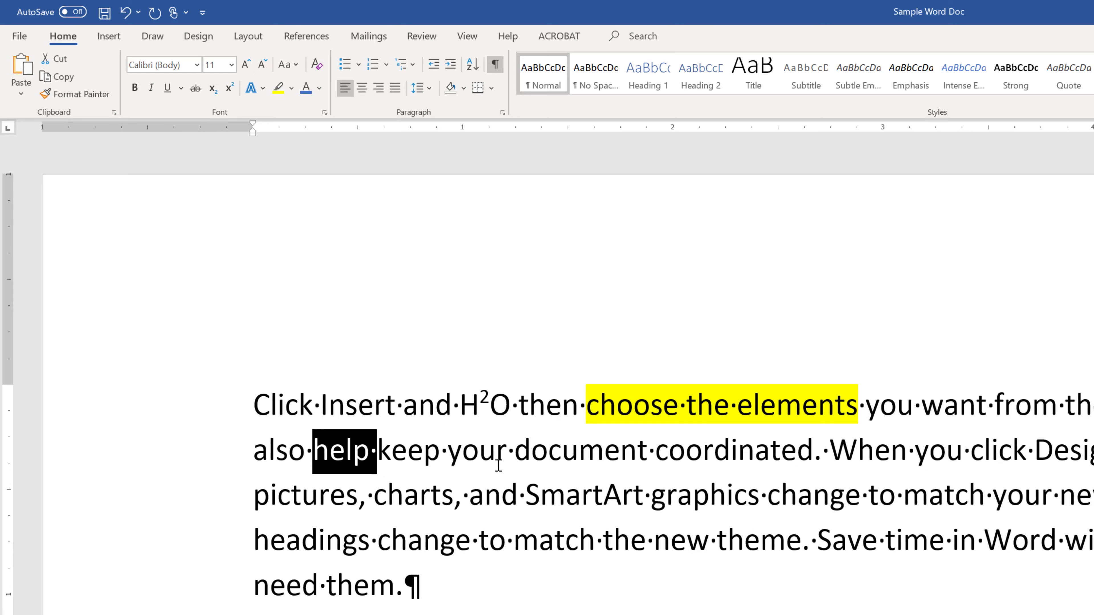
Change the selected word "help" to UPPERCASE and view the remaining case options without applying another.
left_click(296, 64)
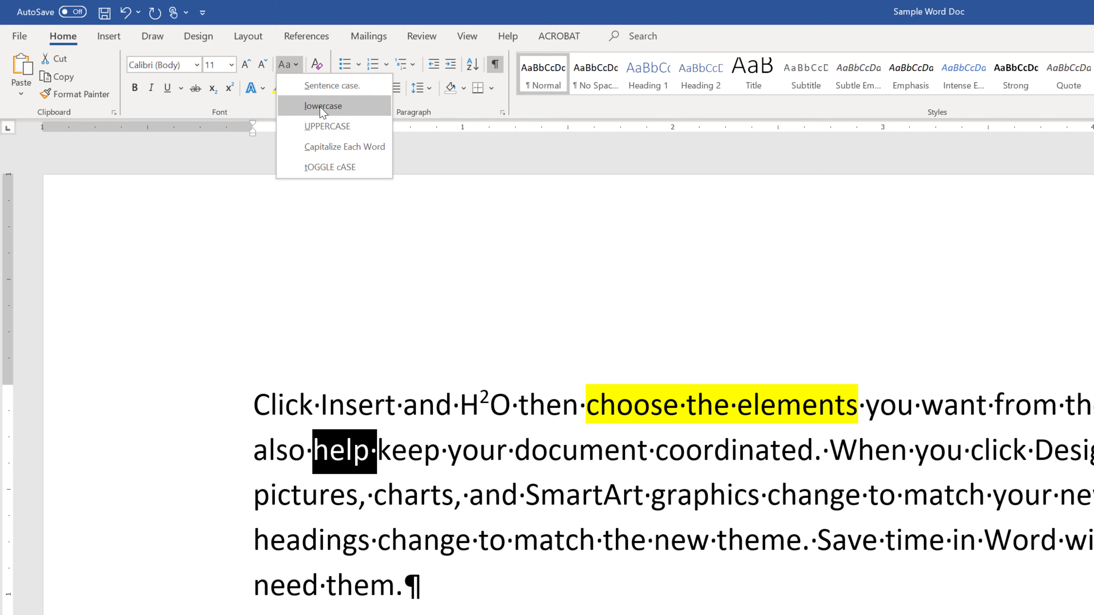
left_click(320, 127)
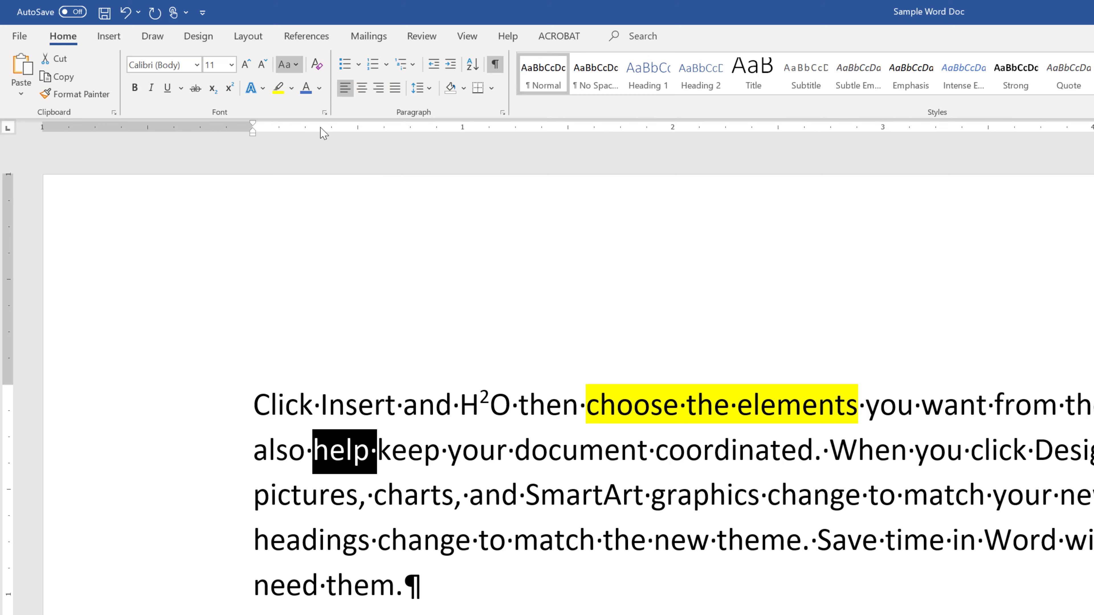
left_click(293, 65)
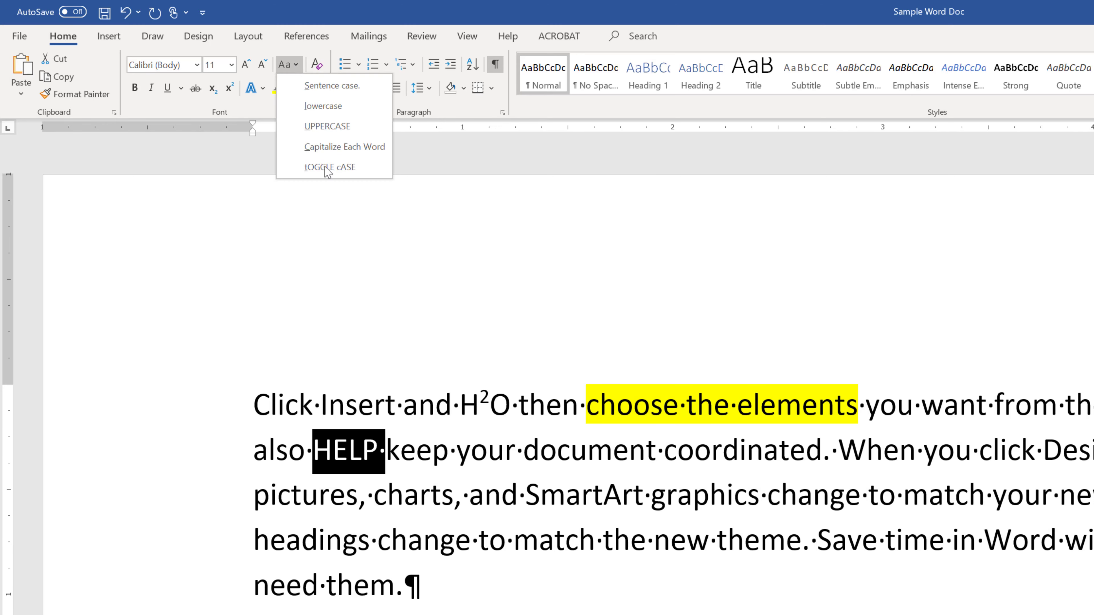
left_click(533, 399)
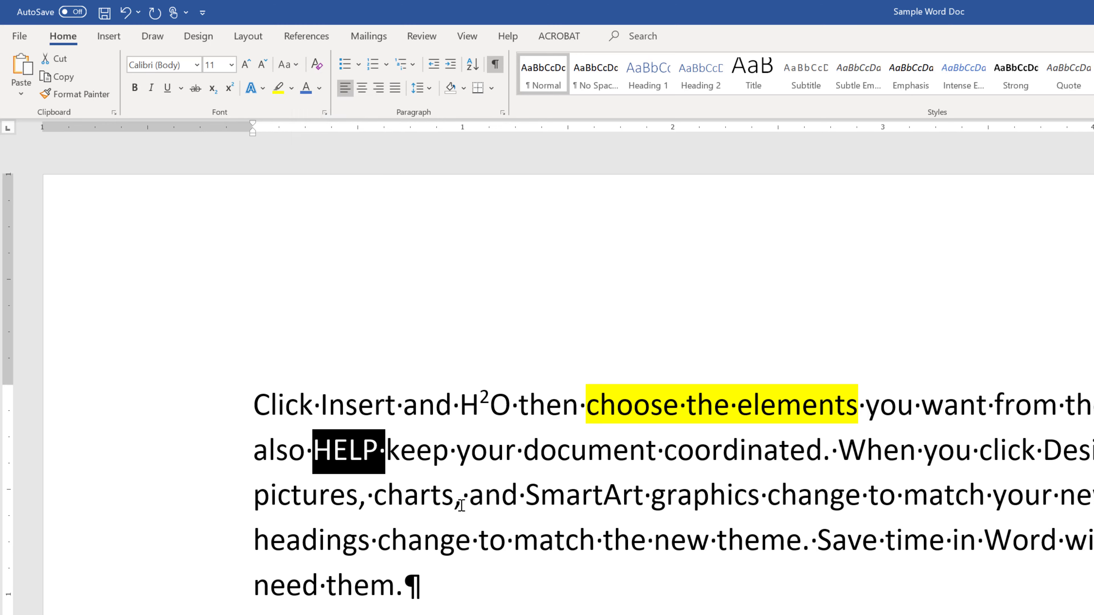
Apply Capitalize Each Word to "and SmartArt graphics change to match" and look at the toggle case option without applying it.
left_click_drag(473, 503, 990, 499)
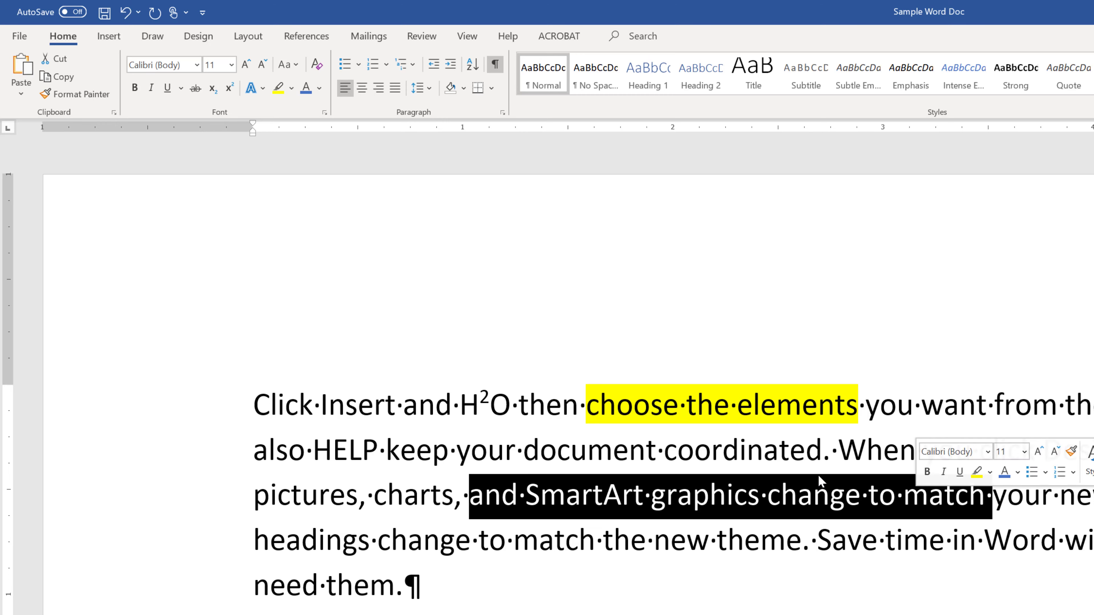
left_click(297, 65)
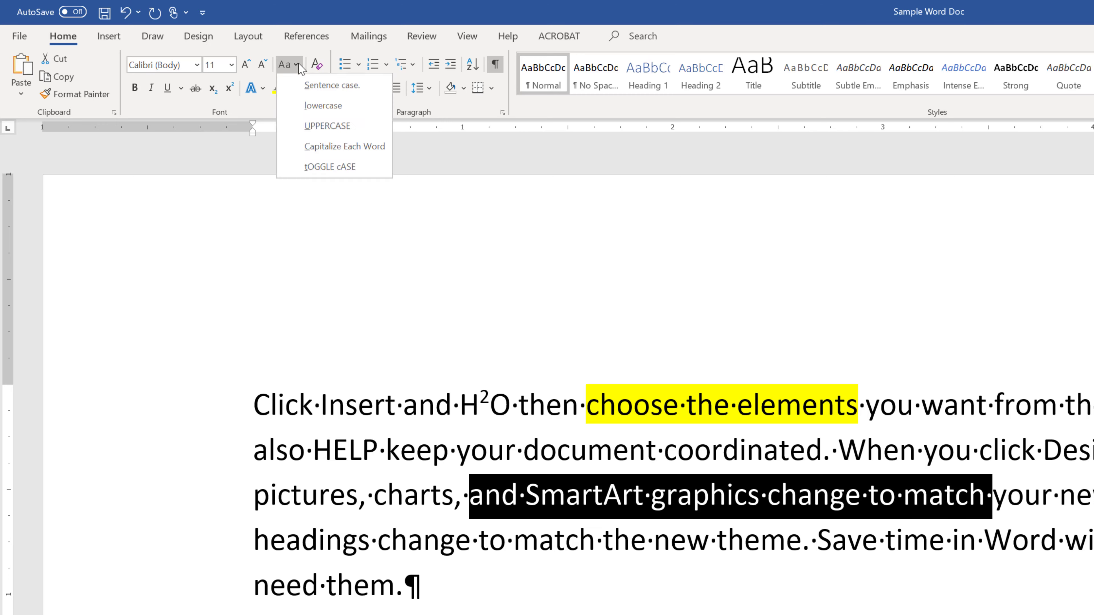
left_click(329, 147)
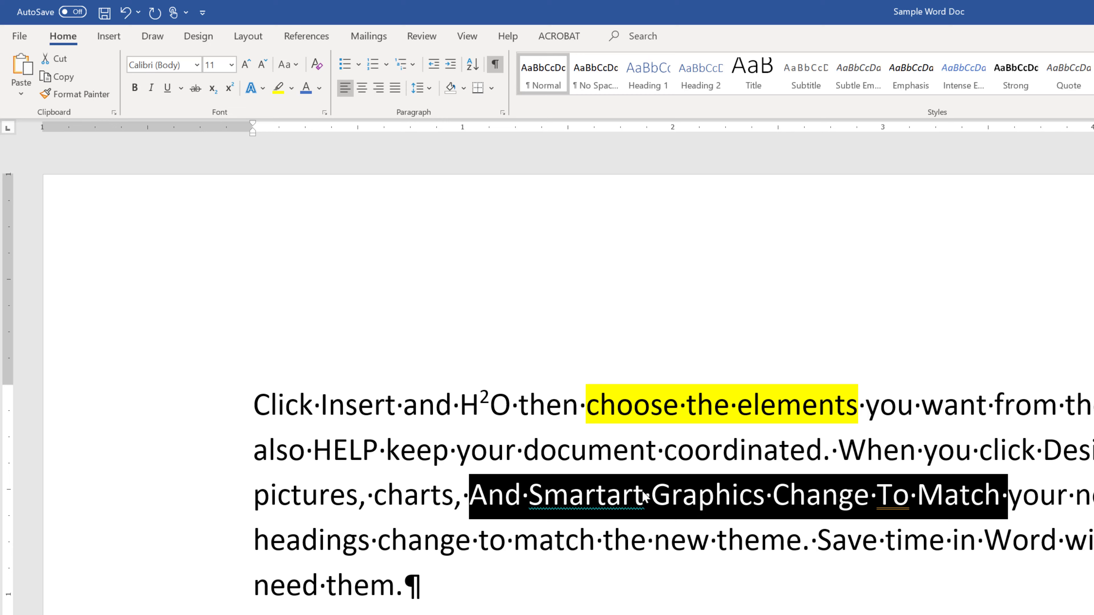
left_click(298, 66)
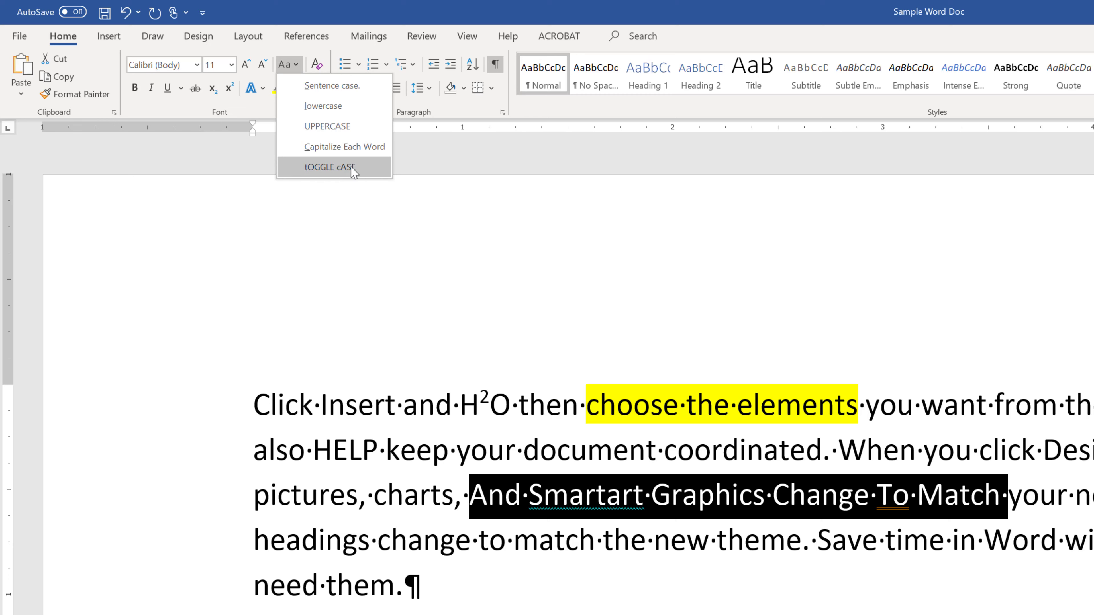
key("Escape")
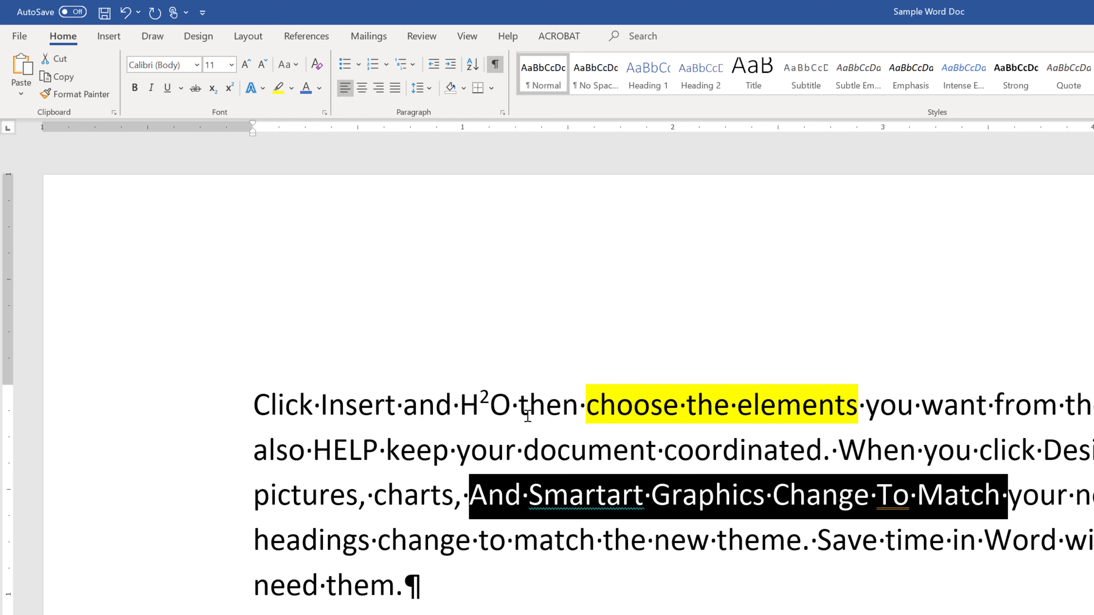
Select the separate words "Insert", "want", "Change" and "new" in the first paragraph together, make them bold and deselect them.
double_click(378, 412)
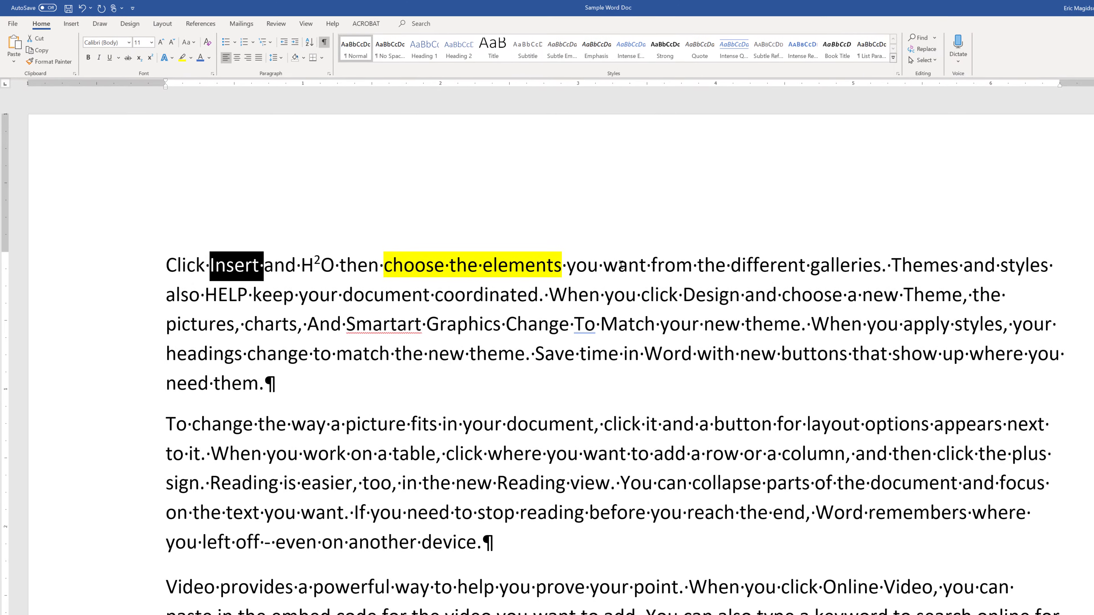
double_click(624, 264, "ctrl")
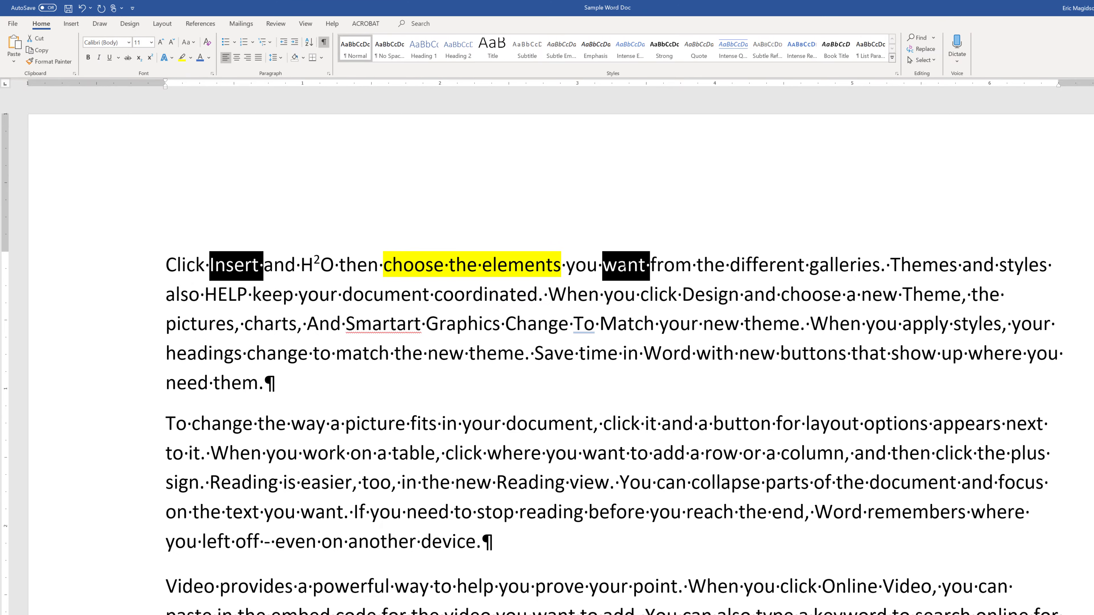
double_click(532, 322, "ctrl")
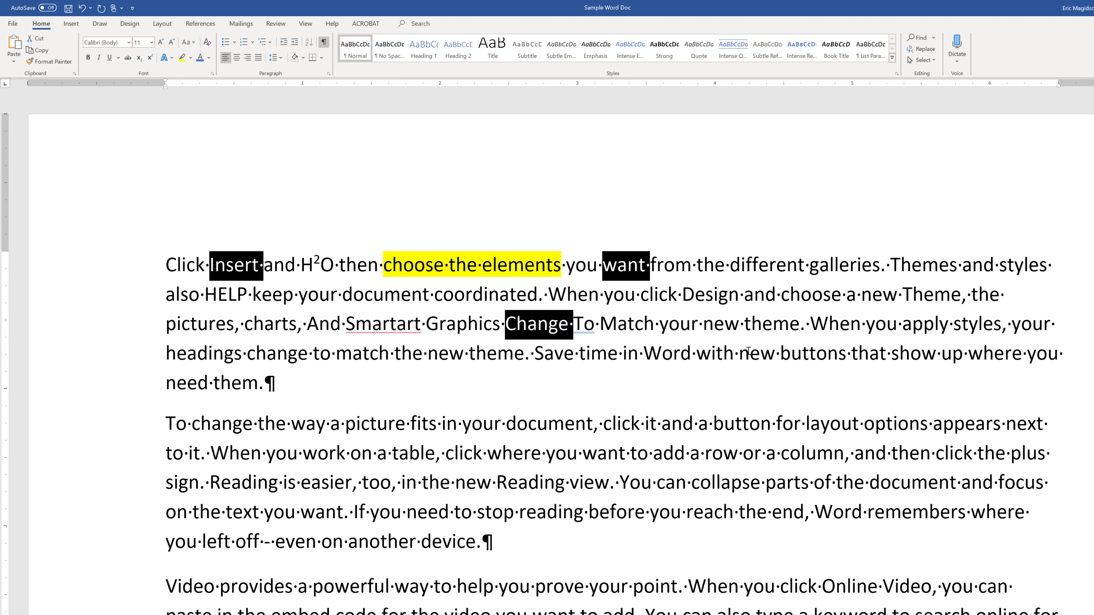
double_click(754, 359, "ctrl")
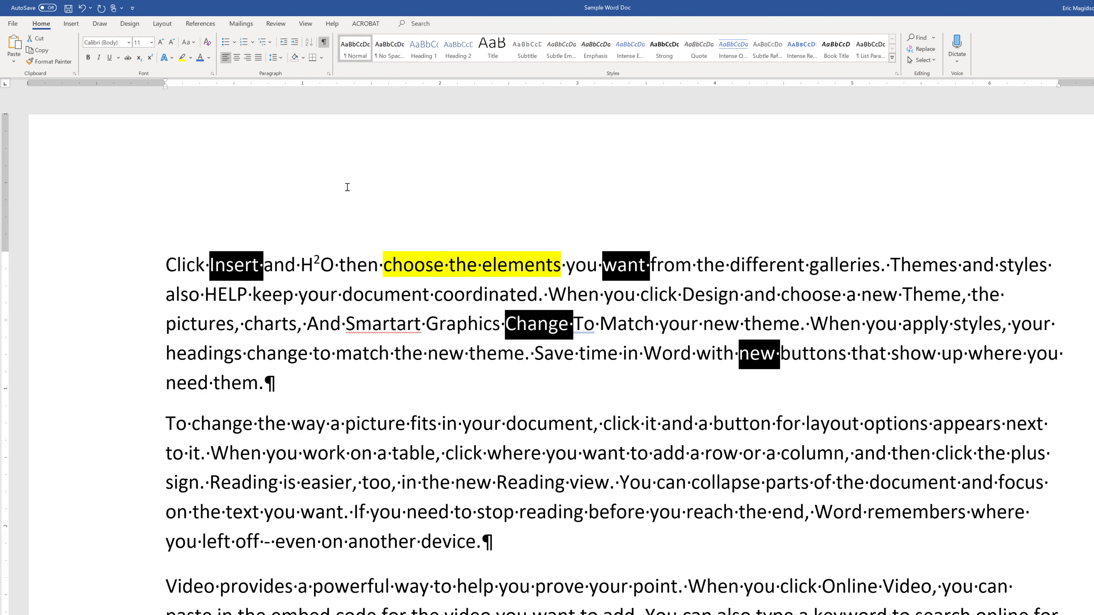
left_click(87, 57)
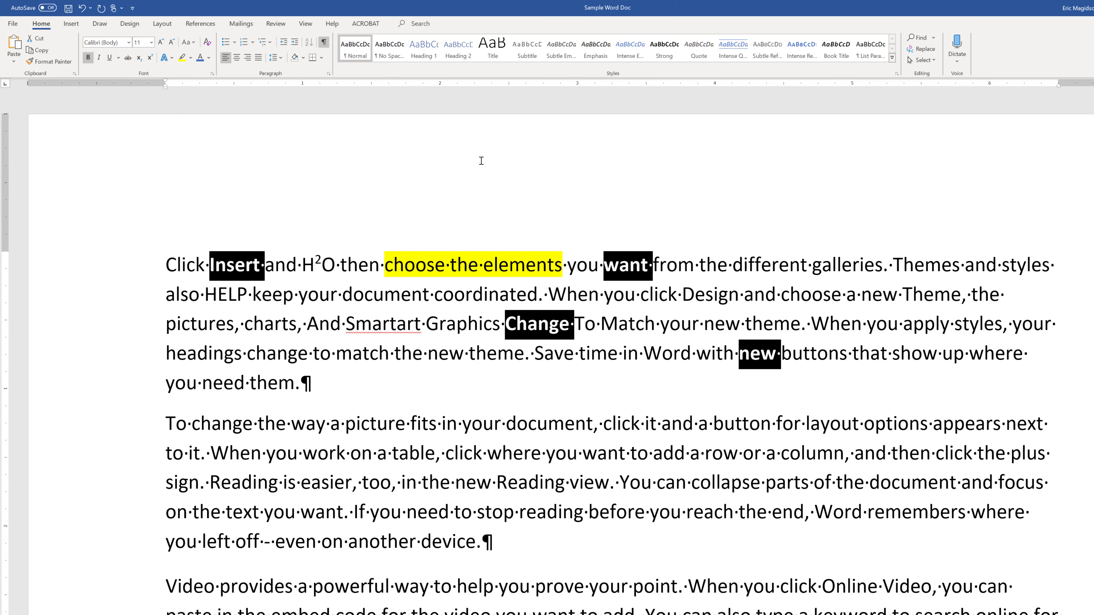
left_click(447, 199)
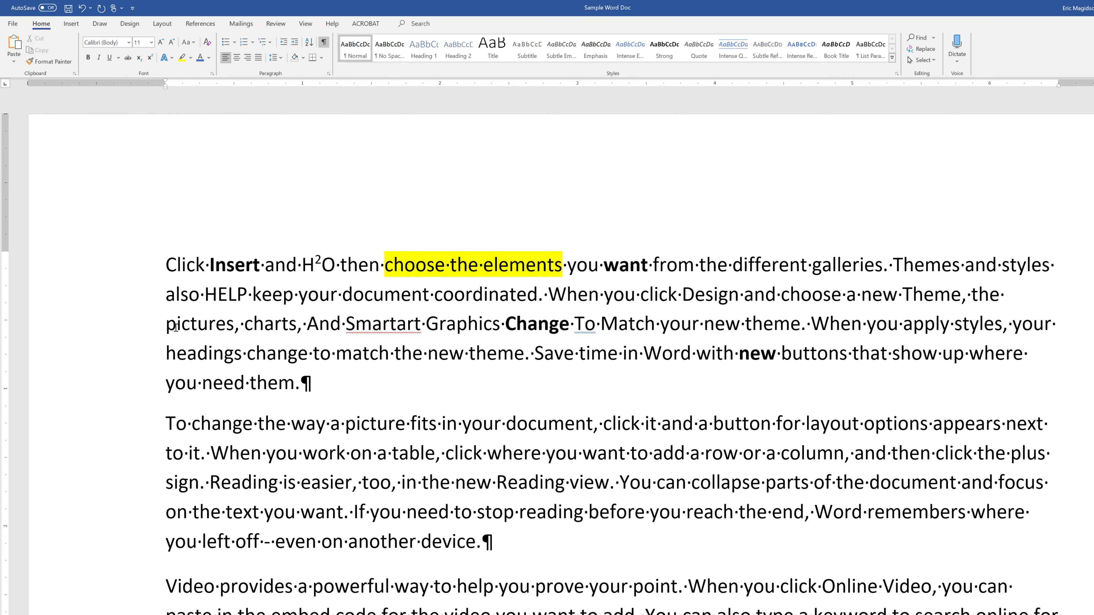
Color the whole third line of the first paragraph orange and deselect it.
left_click(150, 331)
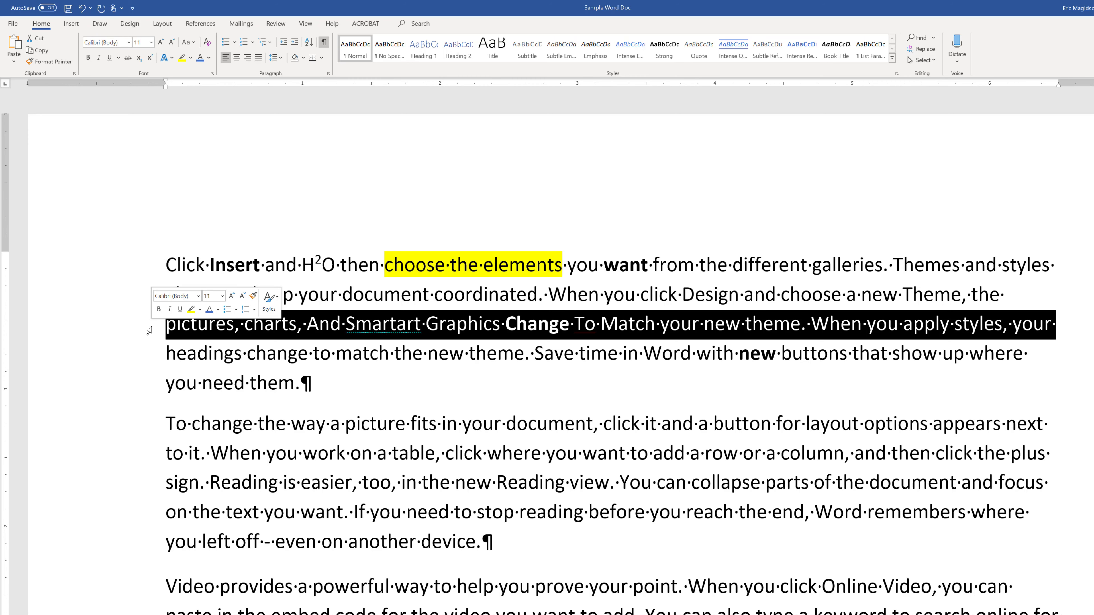
left_click(209, 59)
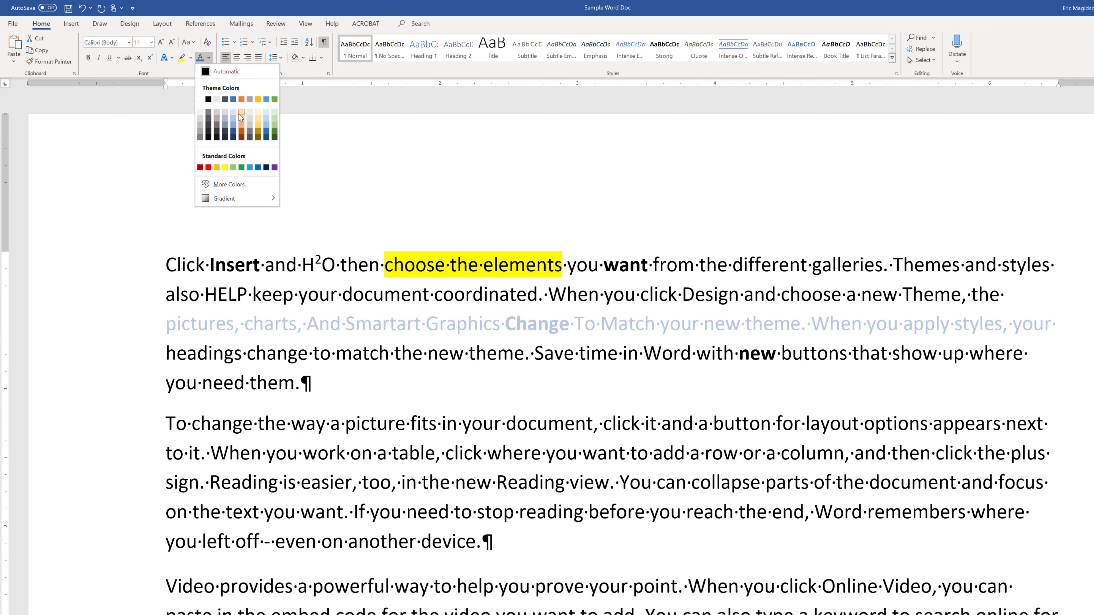
left_click(241, 99)
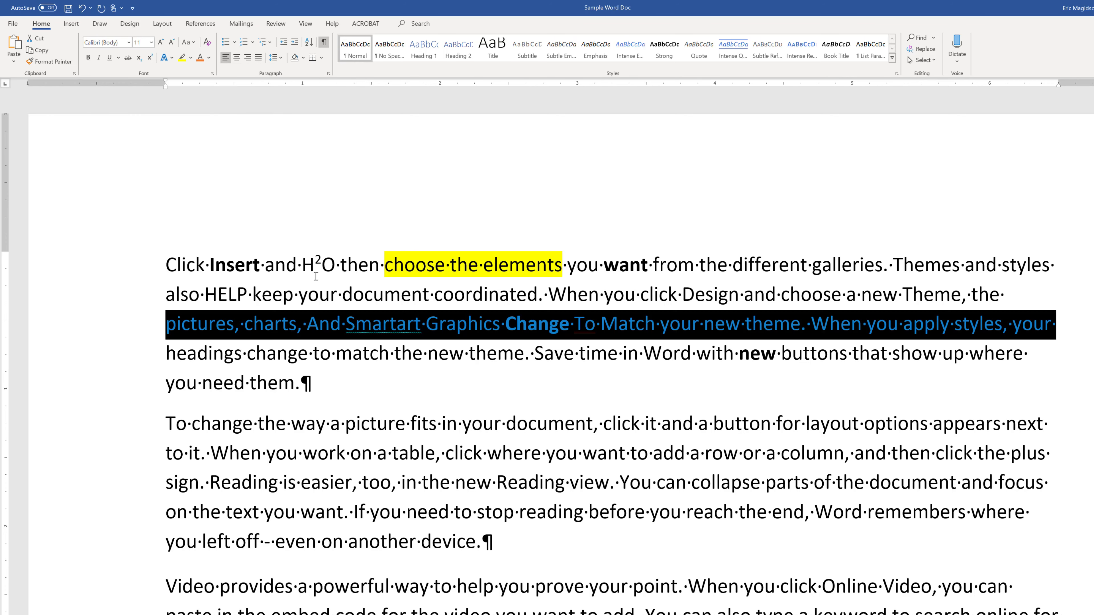
left_click(314, 264)
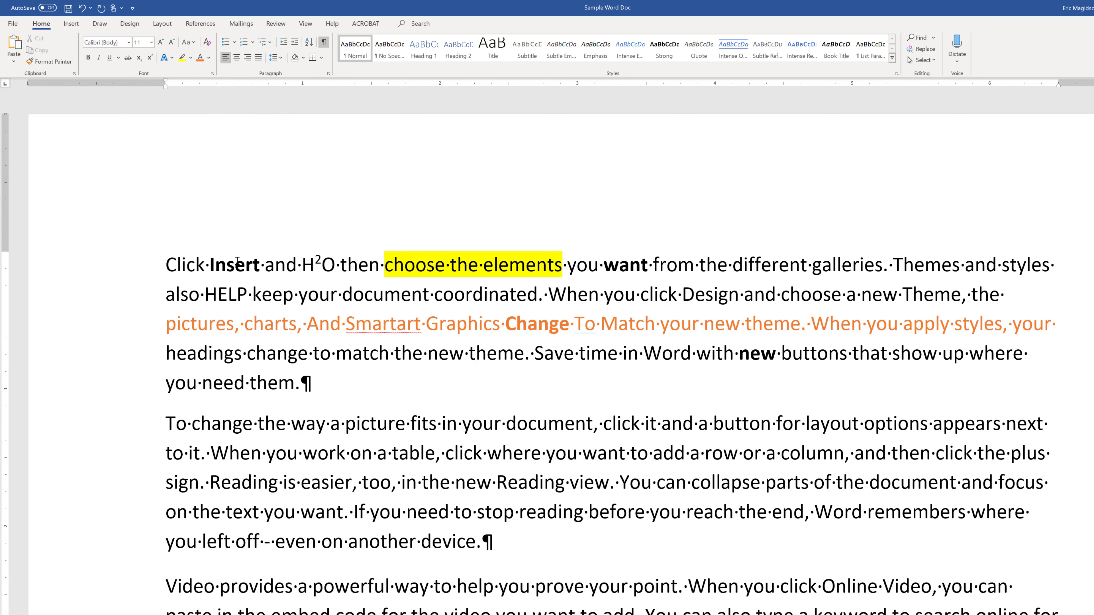
Select the entire first paragraph, change its font color to green and deselect it.
double_click(176, 267)
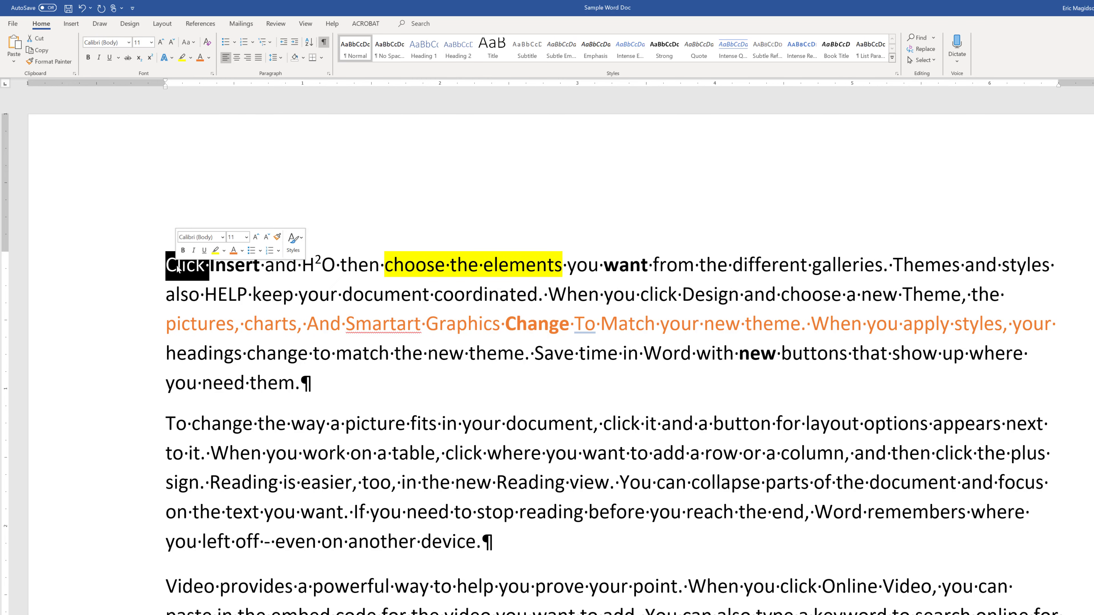
triple_click(243, 267)
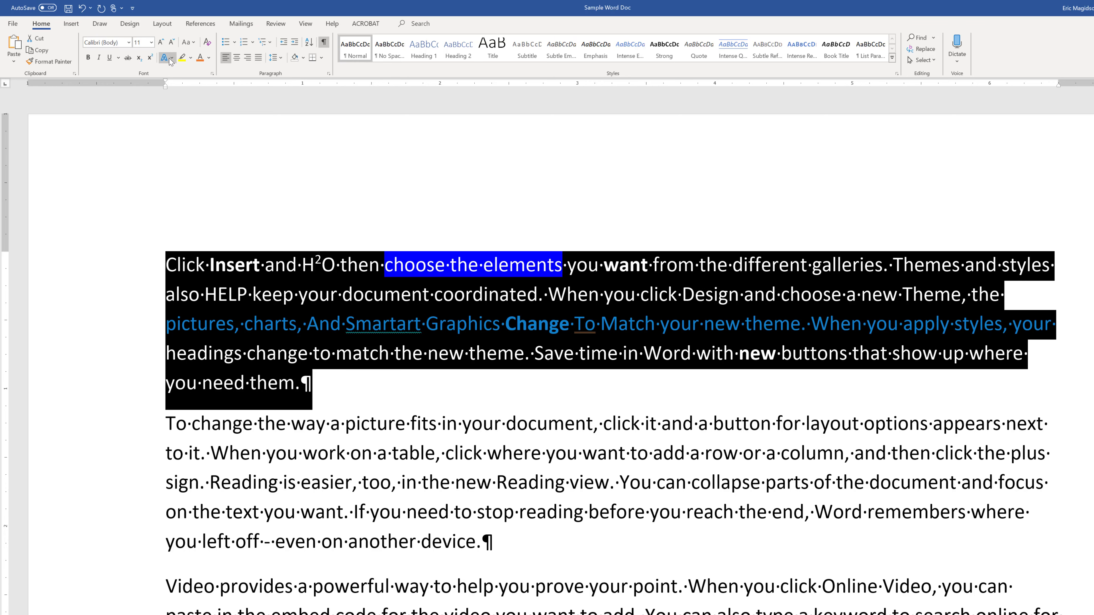
left_click(209, 58)
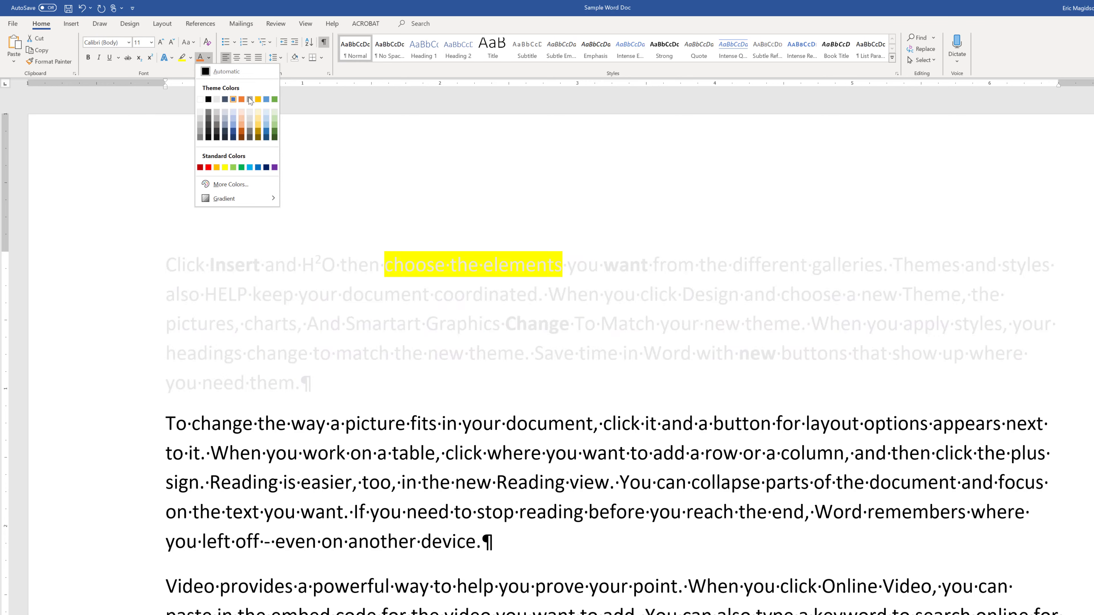
left_click(274, 99)
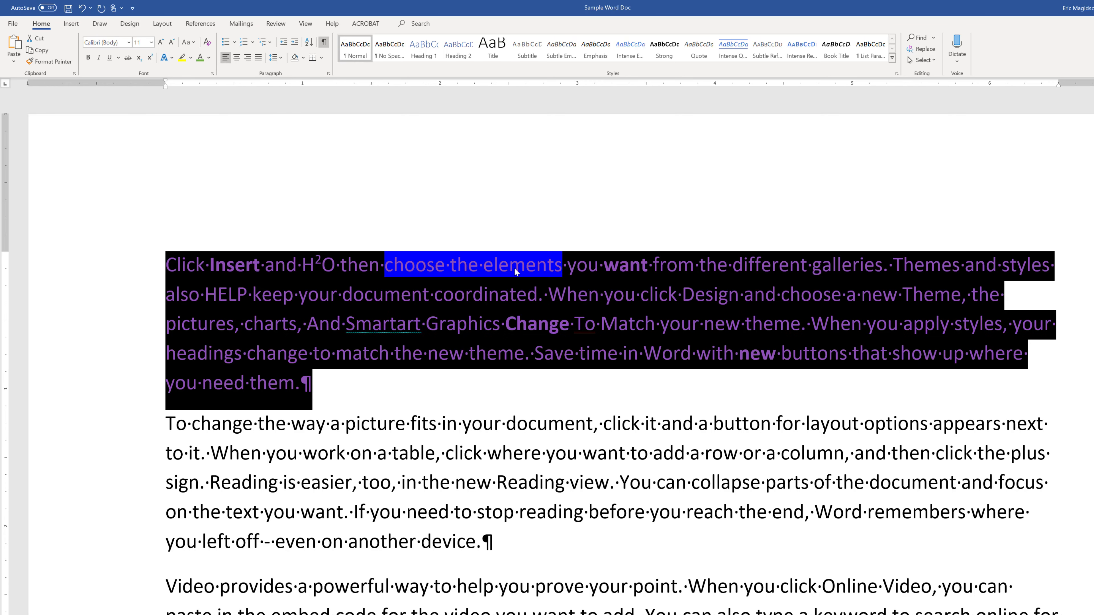
left_click(526, 294)
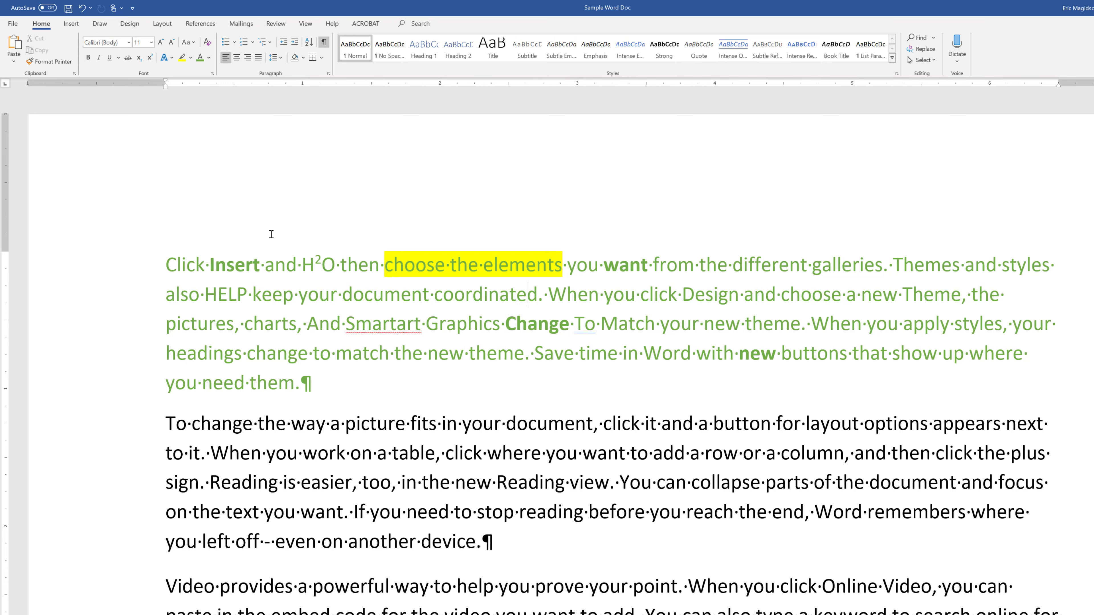
Select the first paragraph, try centered and right alignment on it, and leave it justified and deselected.
triple_click(181, 264)
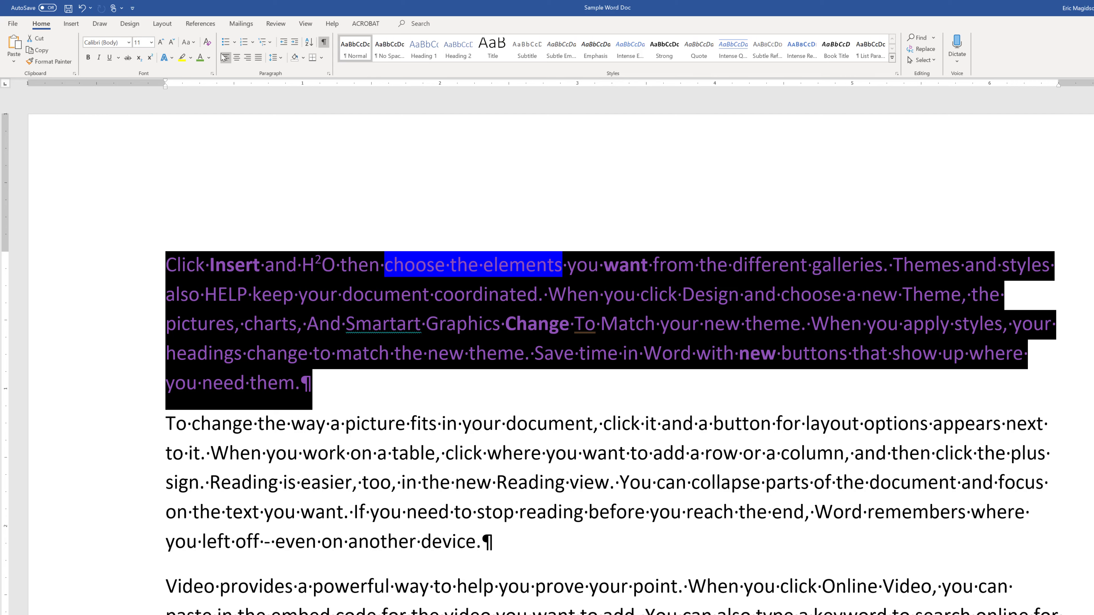
left_click(236, 63)
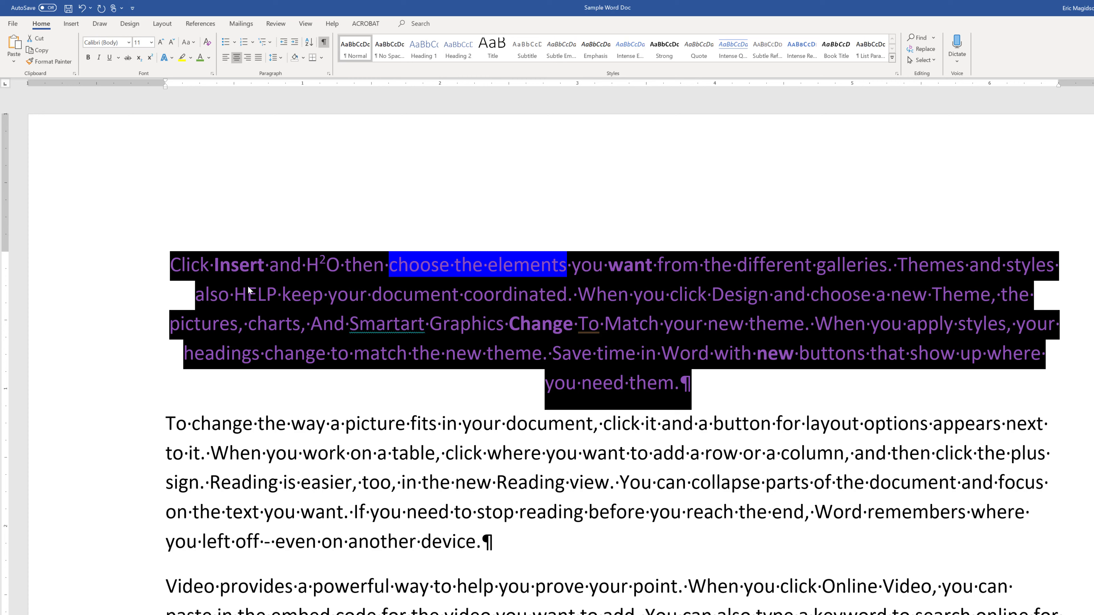
left_click(247, 57)
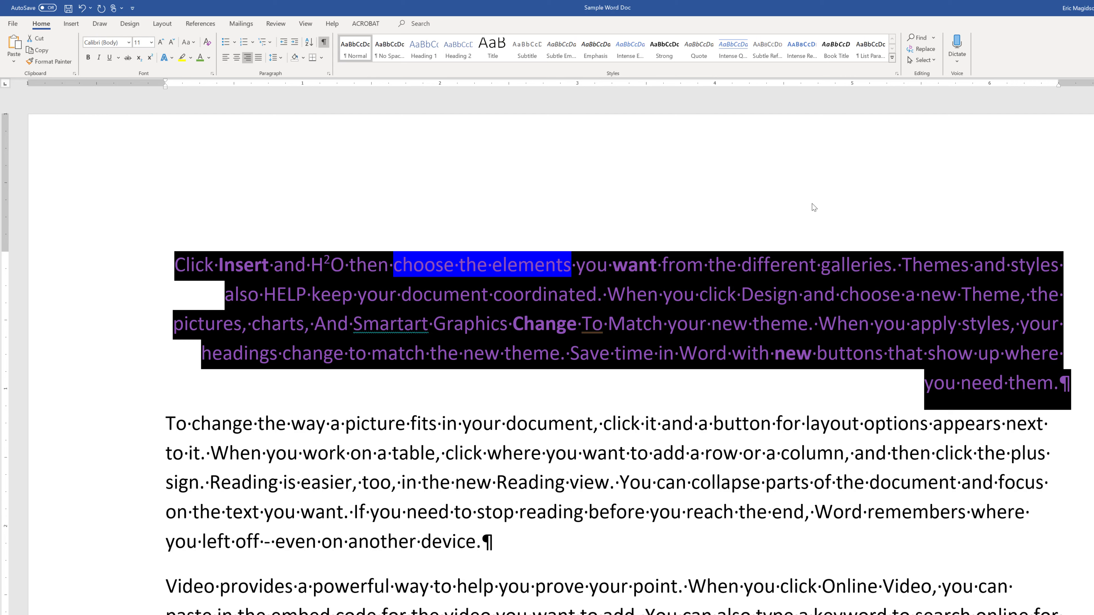
left_click(258, 58)
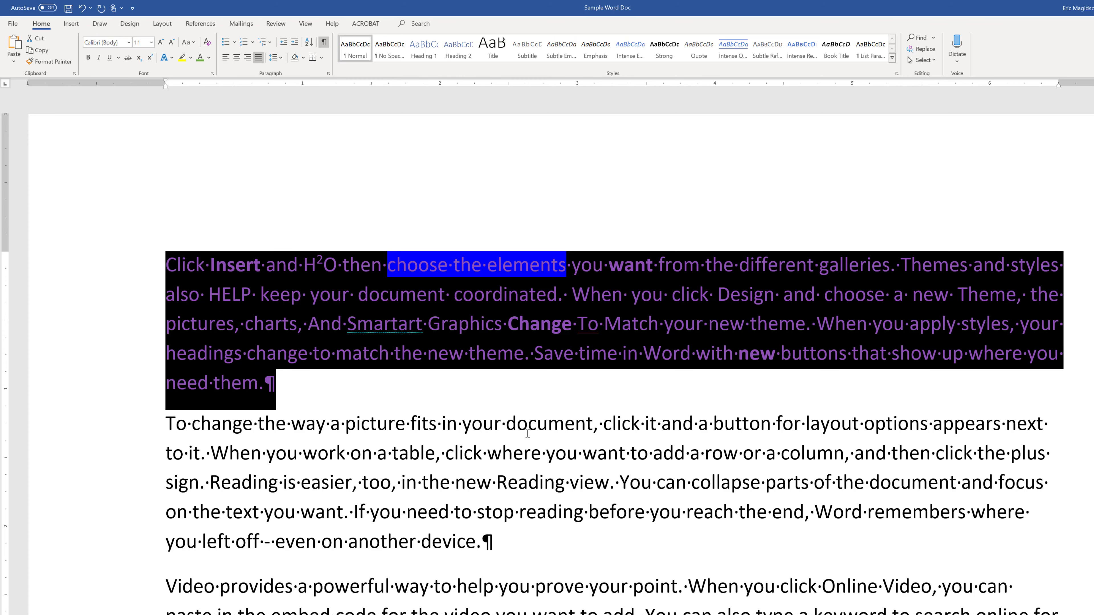
left_click(535, 443)
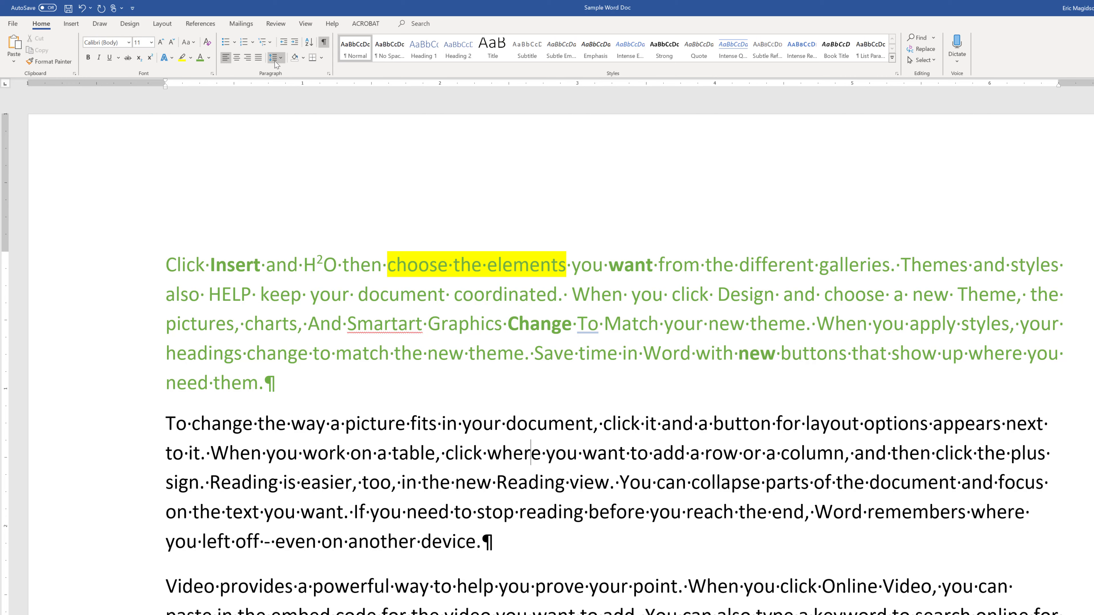
Place the insertion point in the word "Insert" and turn the formatting marks off and back on.
left_click(255, 266)
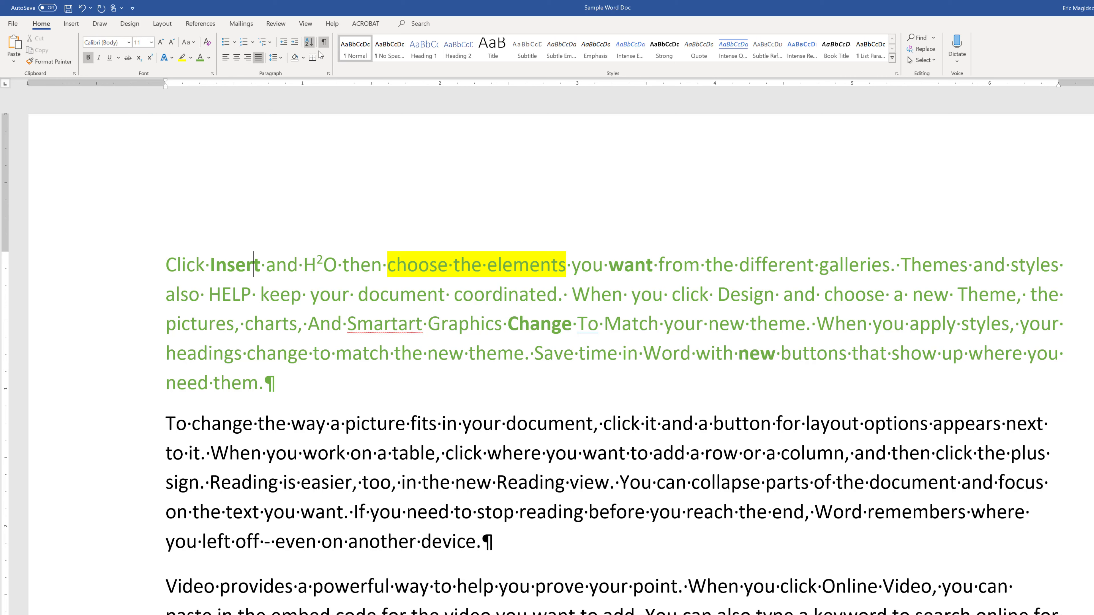
left_click(325, 43)
left_click(325, 43)
With only the insertion point in the first paragraph, cycle its alignment through left, centered, right and justified.
left_click(274, 336)
left_click(226, 57)
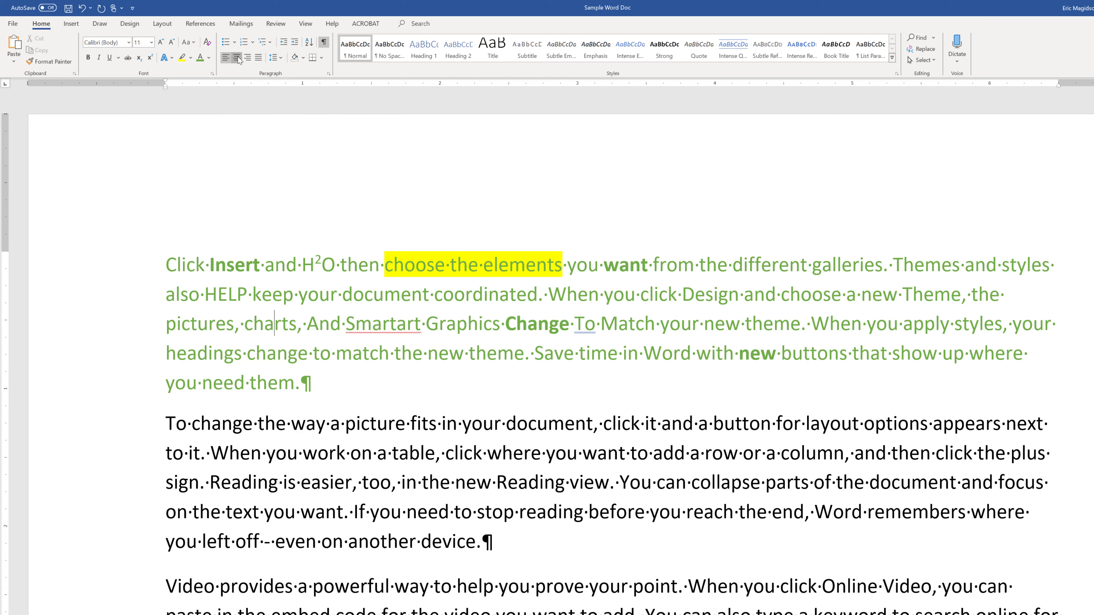
left_click(237, 58)
left_click(251, 61)
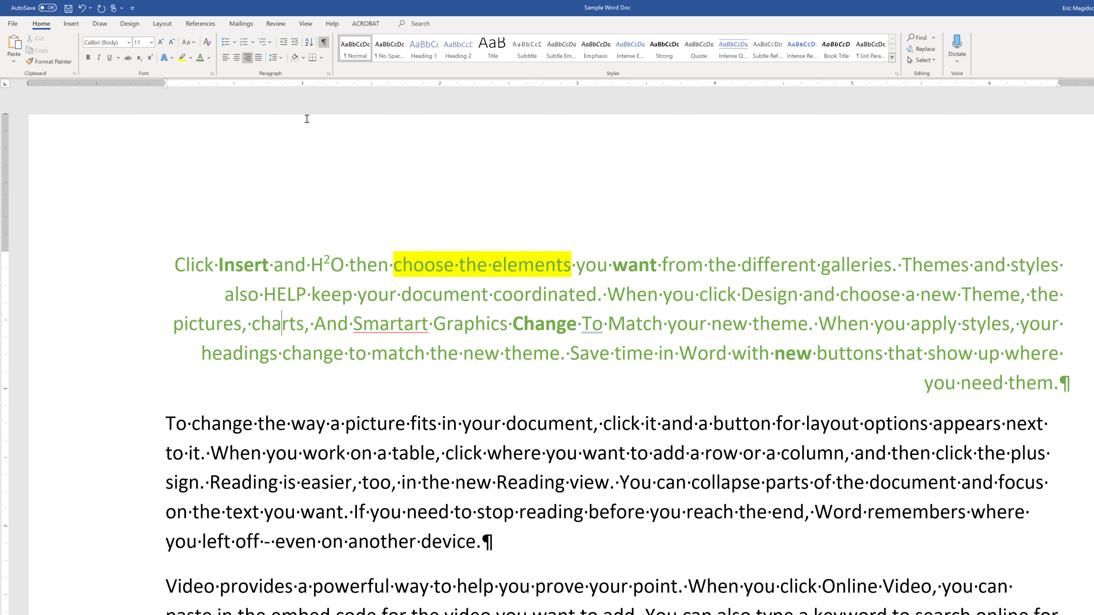
left_click(258, 57)
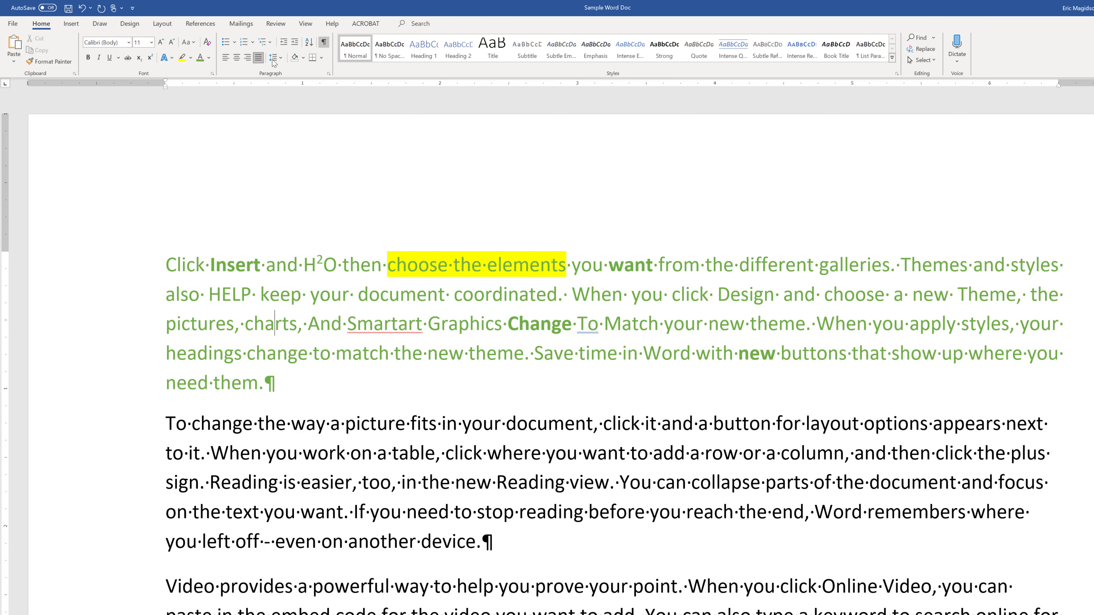
Look through the line spacing choices without applying one, and view the available Insert, Draw and Design tools.
left_click(284, 62)
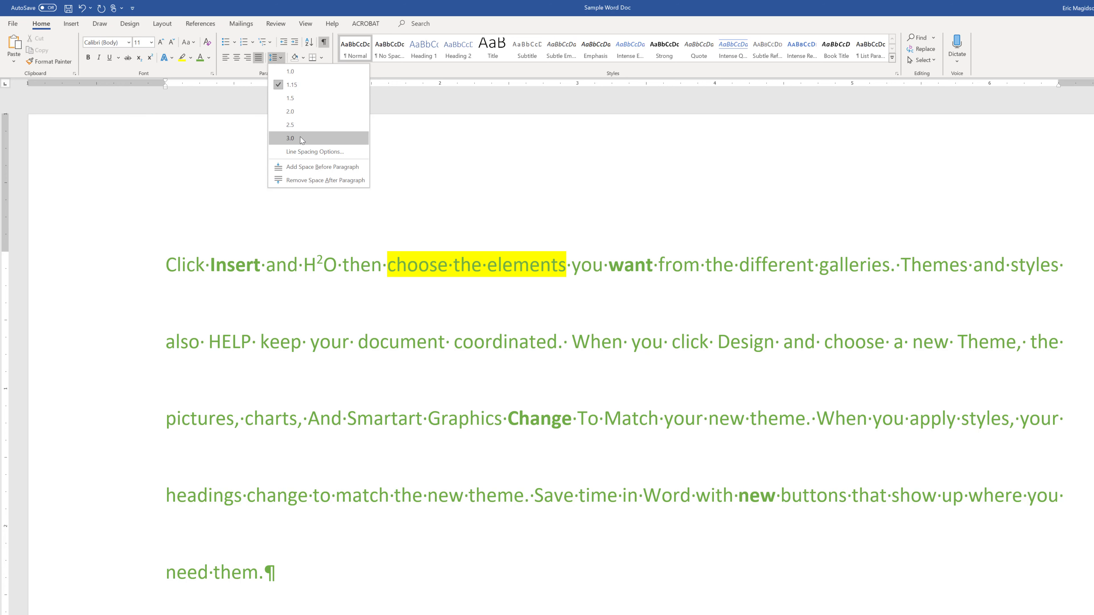
left_click(297, 272)
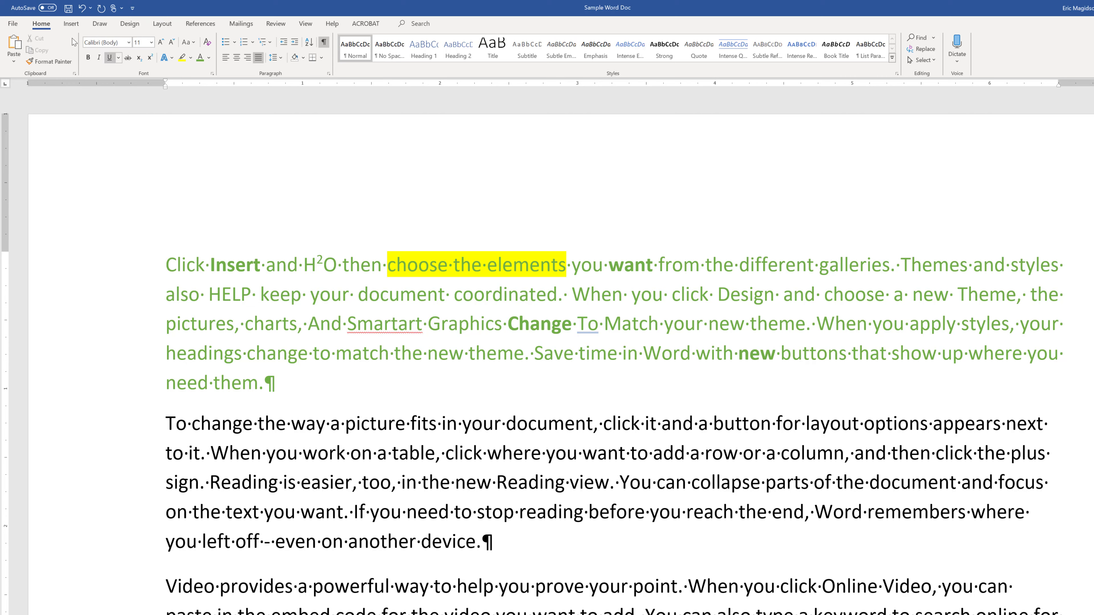
left_click(72, 24)
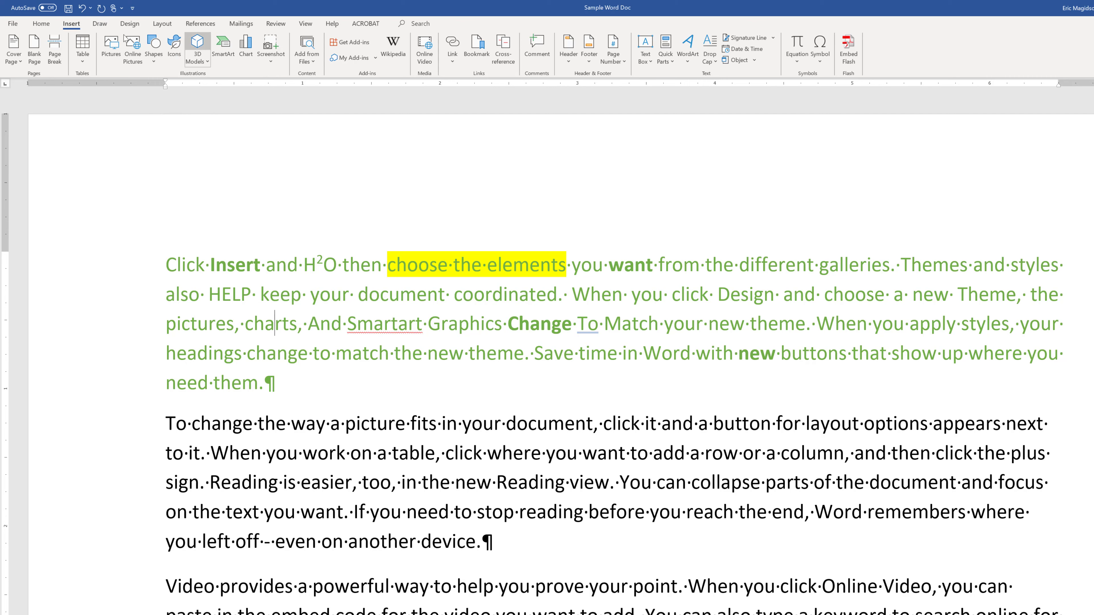
left_click(100, 24)
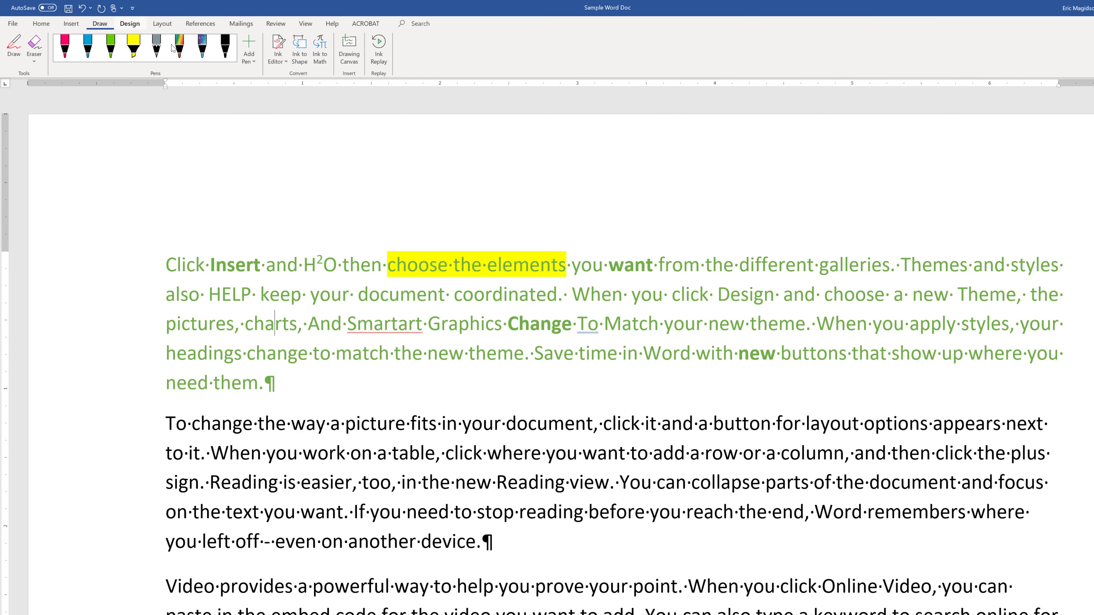
left_click(135, 25)
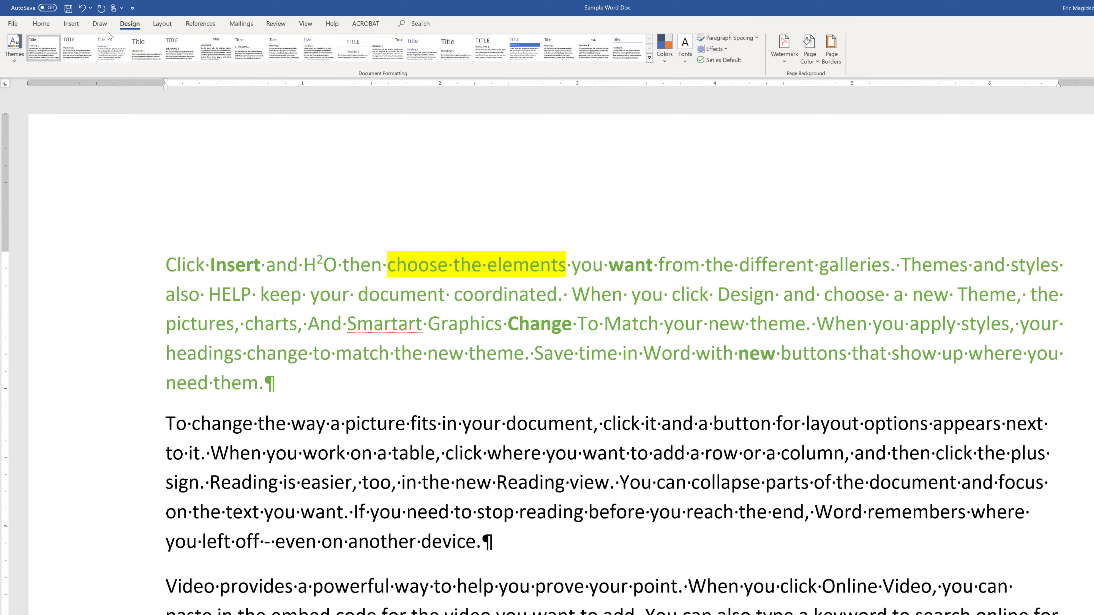
Set the first paragraph's spacing to 24 pt before and 36 pt after.
left_click(160, 27)
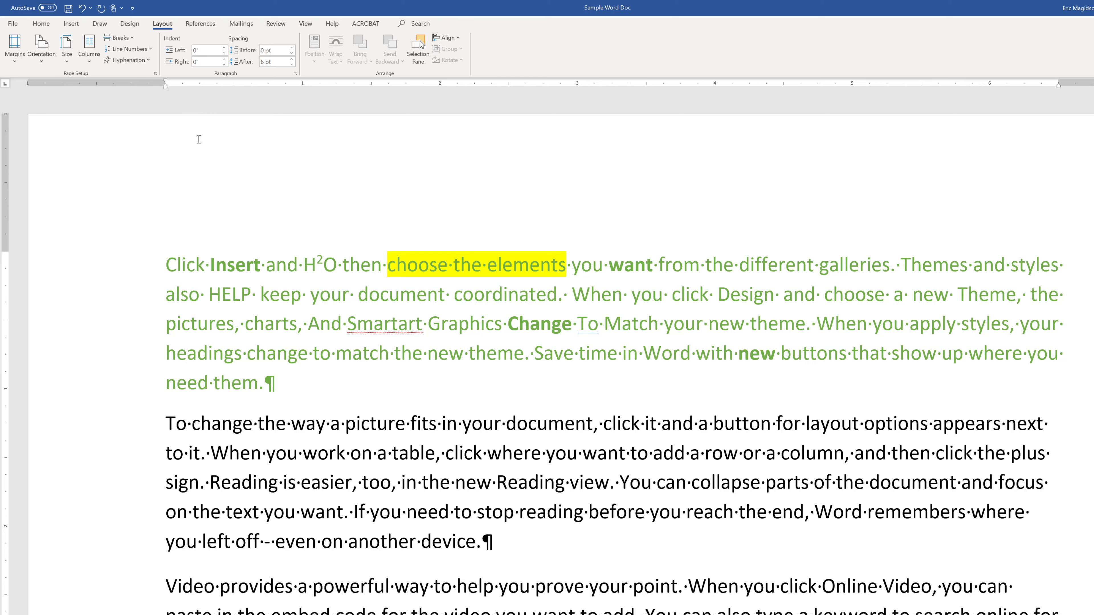
left_click(291, 47)
left_click(291, 48)
left_click(292, 47)
left_click(291, 48)
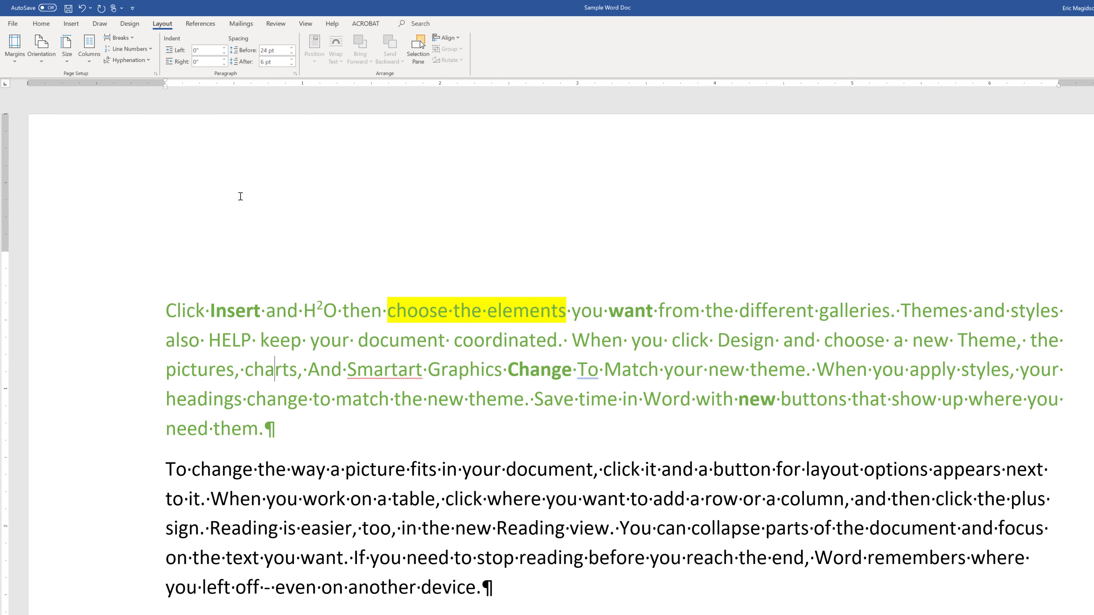
left_click(292, 59)
left_click(292, 59)
left_click(292, 59)
left_click(292, 59)
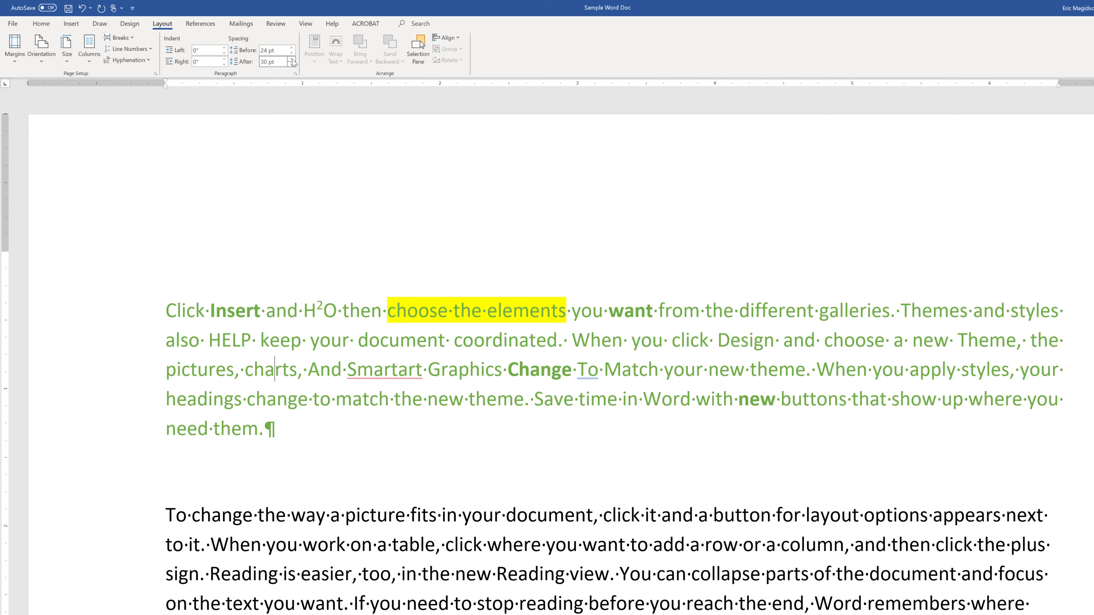
left_click(292, 59)
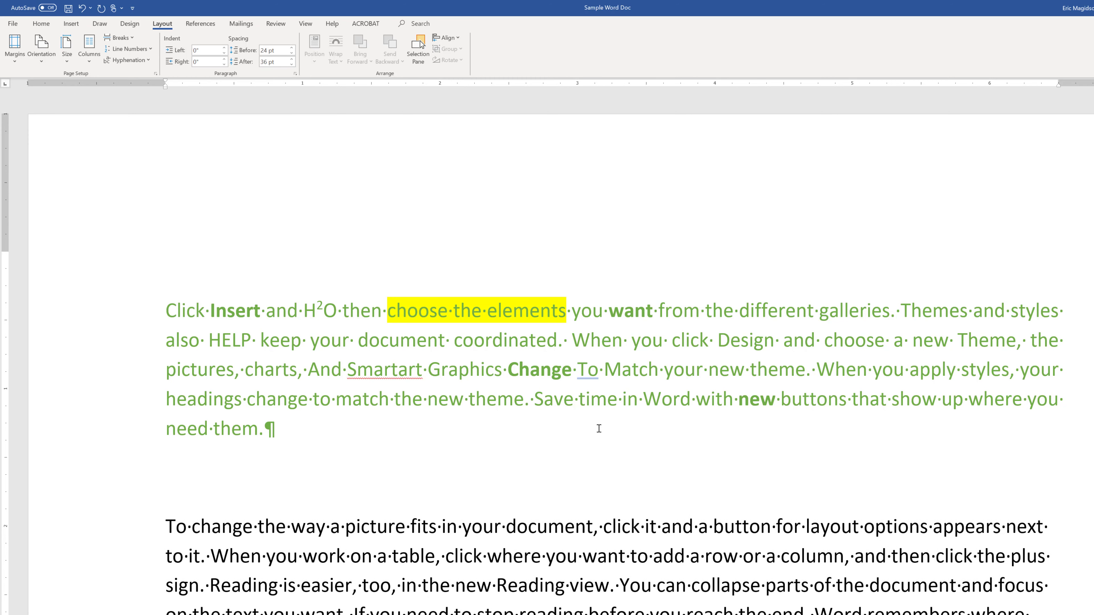